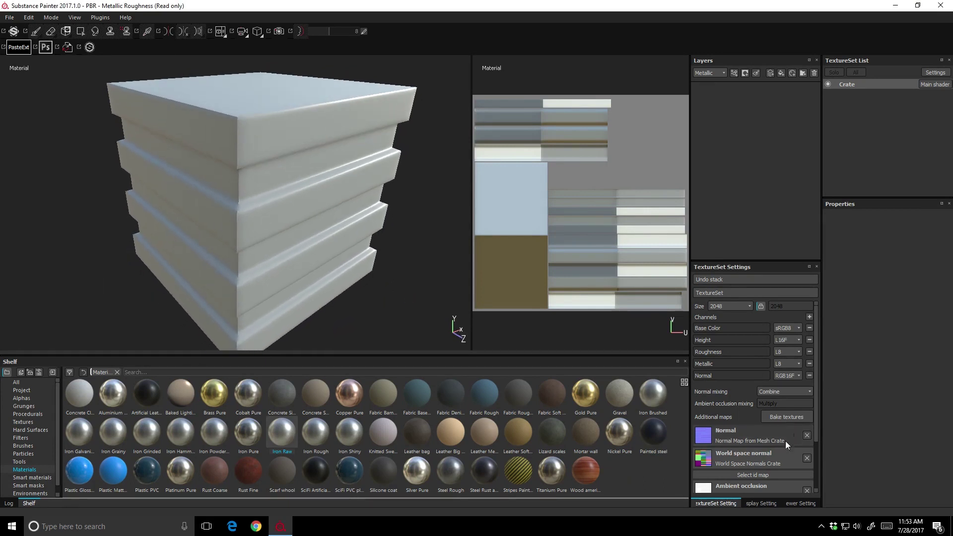
Step: Add a fill layer to the crate and switch its color and height channels off and back on
scroll(765, 432, "down", 3)
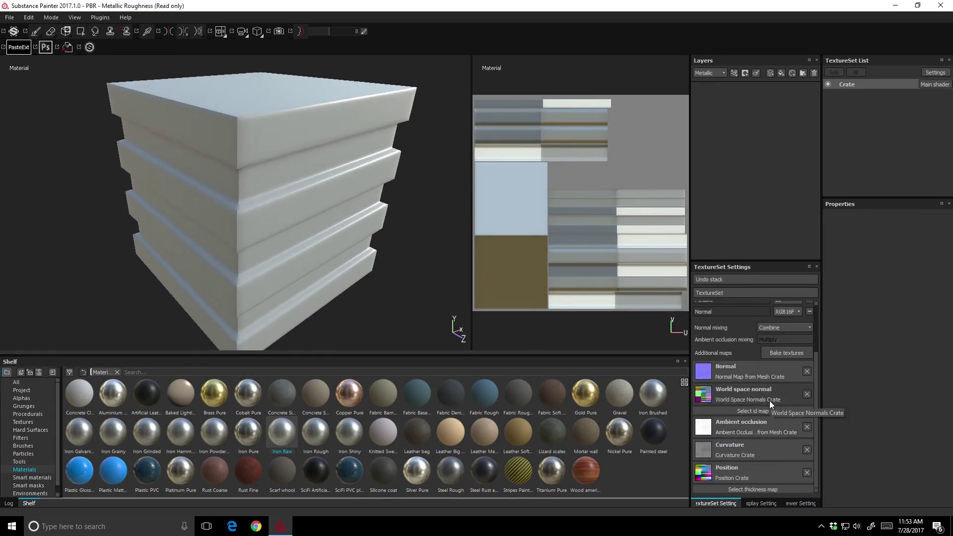
scroll(770, 401, "up", 3)
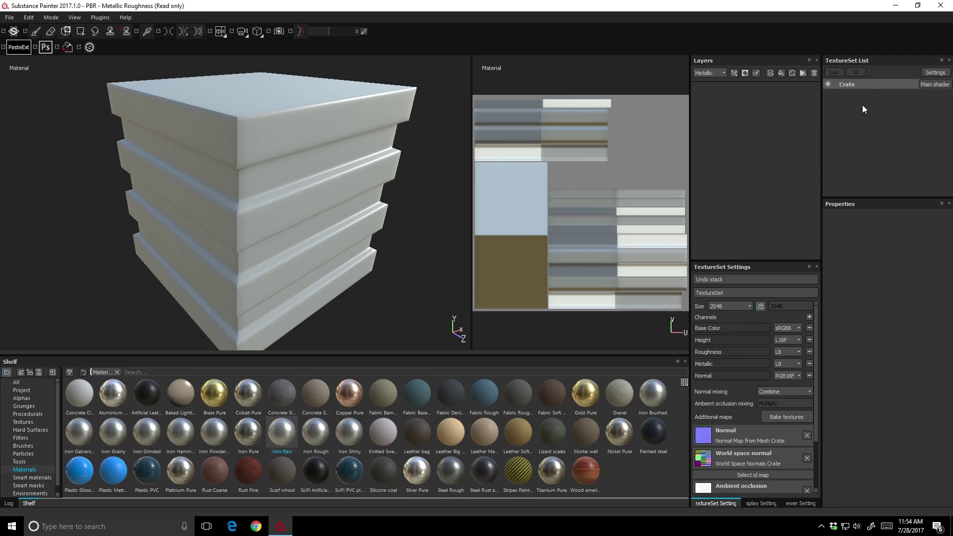
left_click(781, 73)
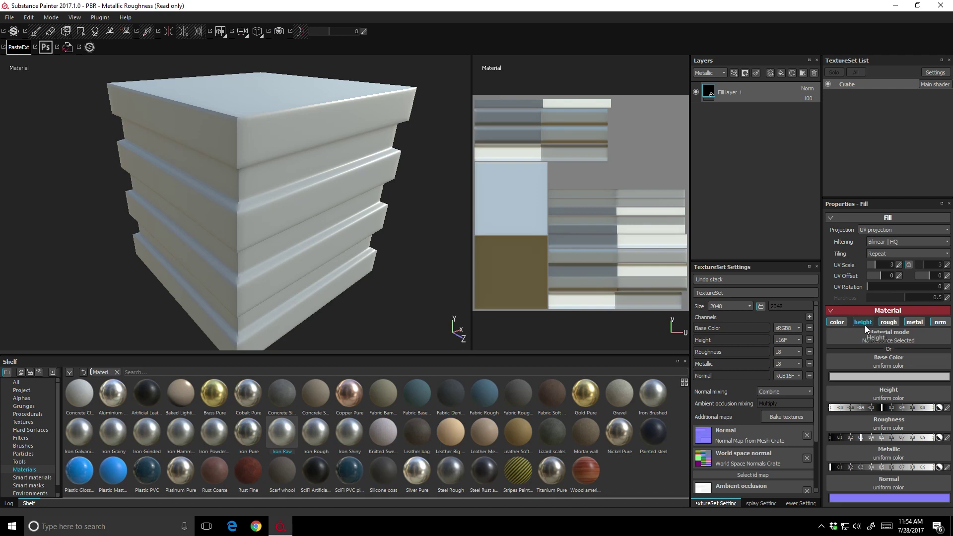
left_click(834, 322)
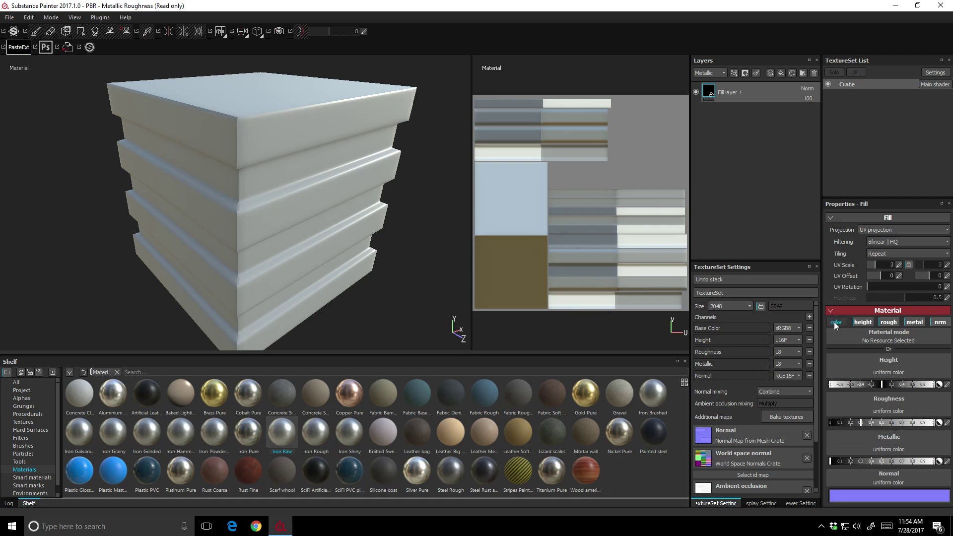
left_click(860, 323)
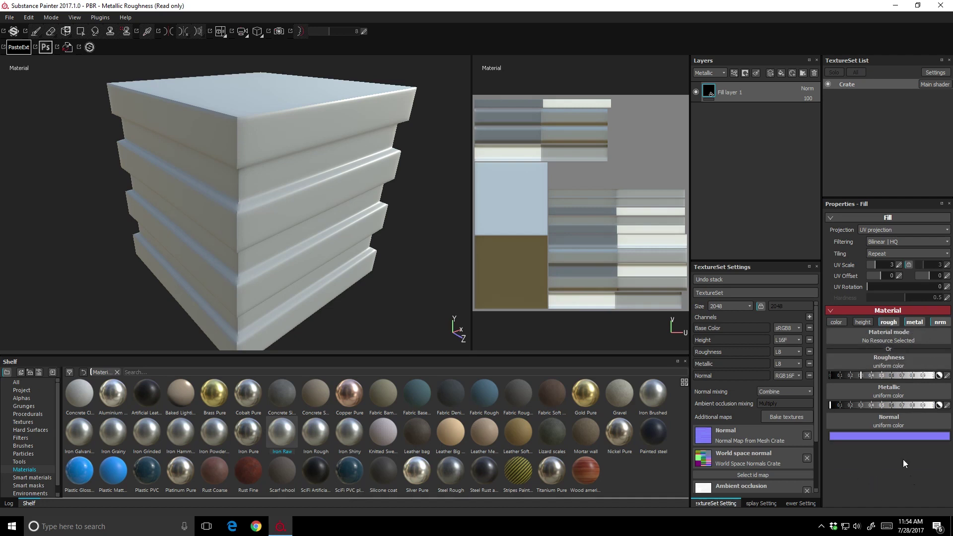
left_click(860, 323)
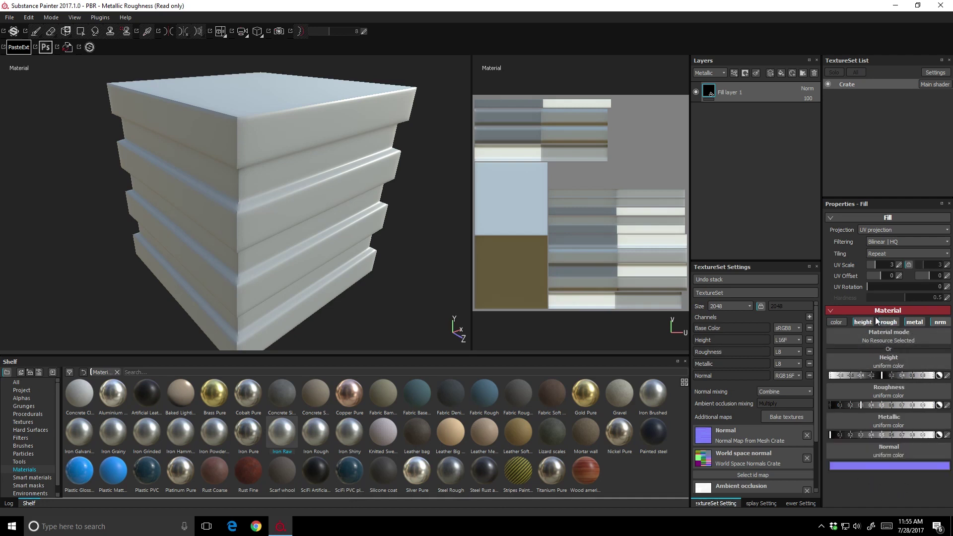
left_click(831, 323)
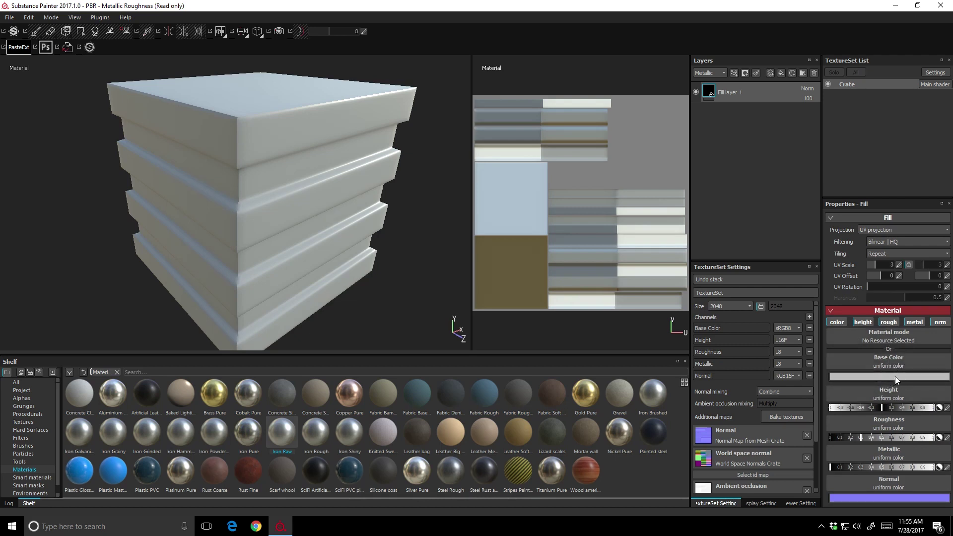
Step: Set the fill layer's base color to red (R 0.704, G 0, B 0)
left_click(895, 377)
left_click(874, 354)
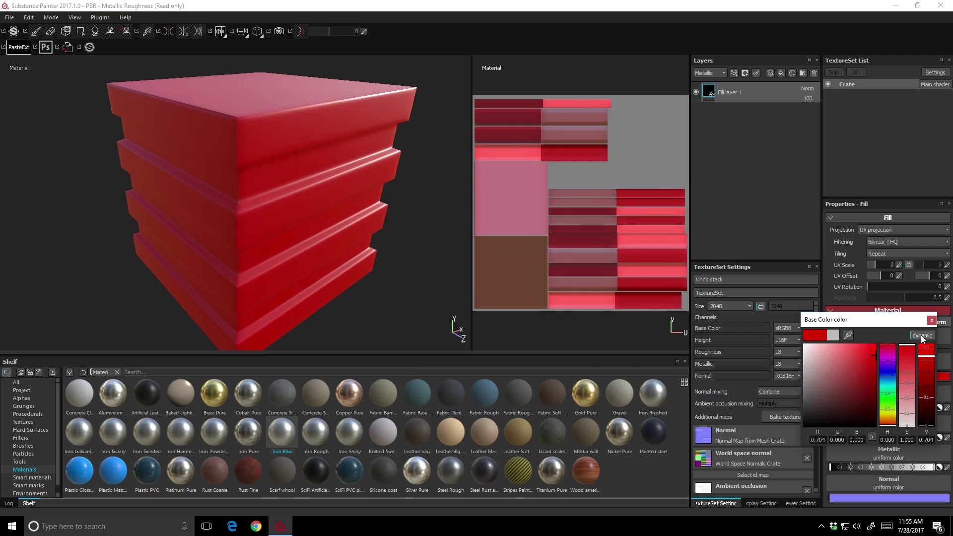
left_click(932, 320)
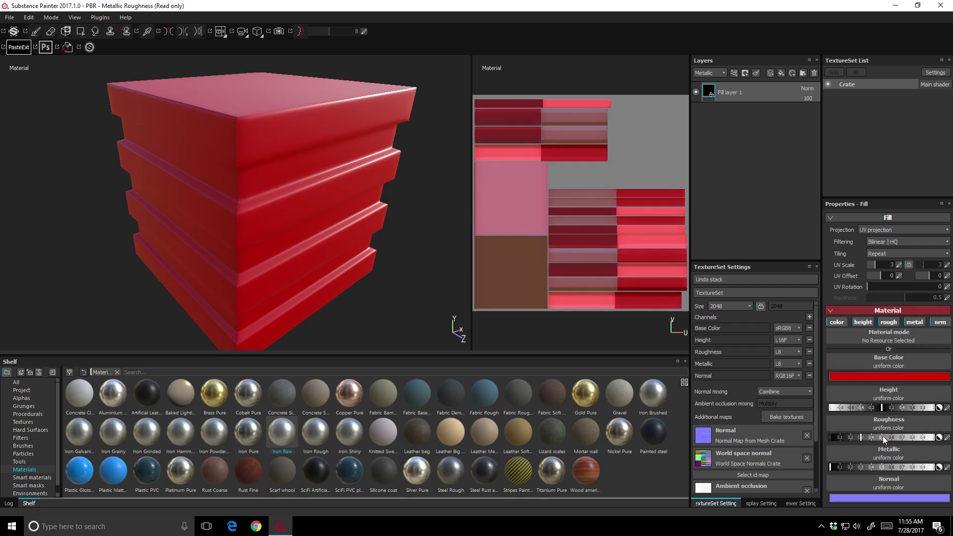
Step: Try a high roughness and the minimum roughness on the red fill, and raise its metallic value to the maximum
left_click_drag(883, 436, 922, 439)
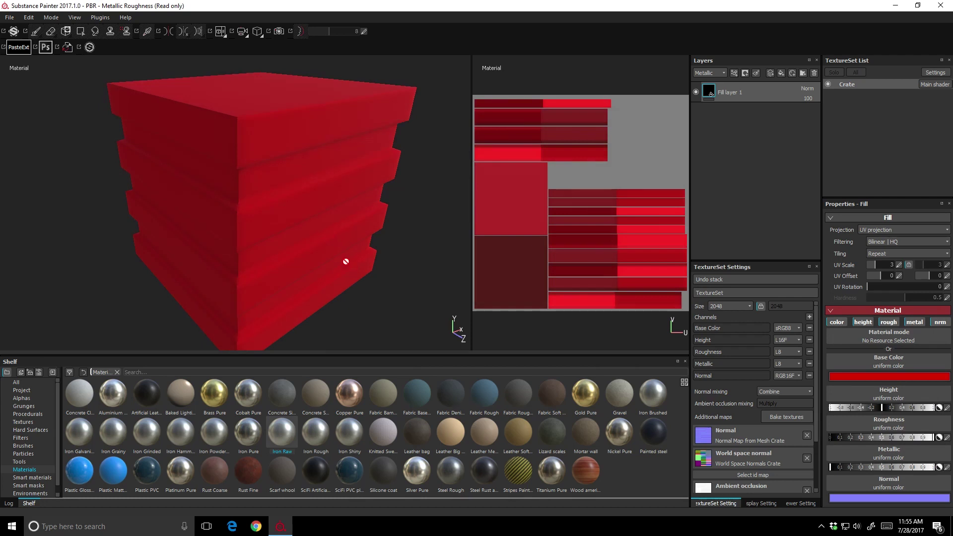
left_click_drag(351, 277, 380, 261, "alt")
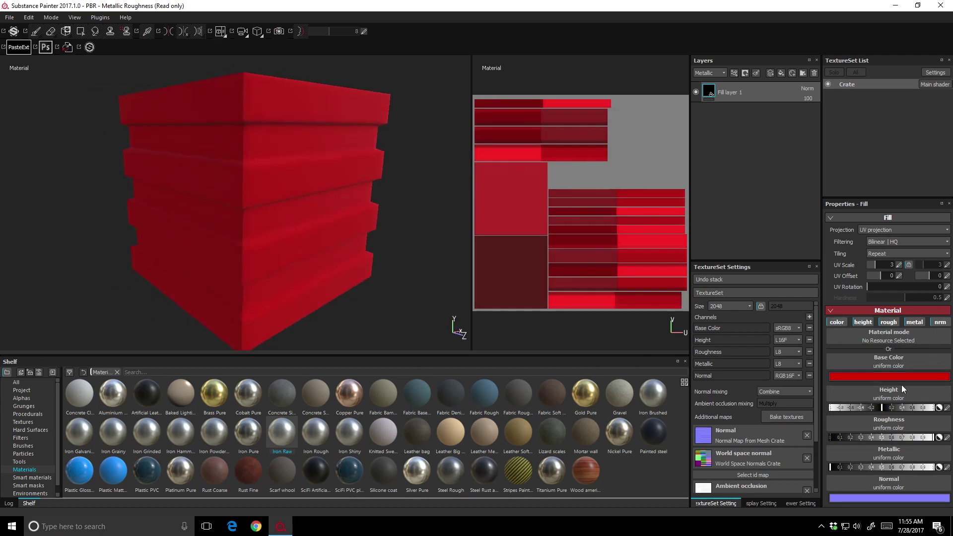
left_click_drag(914, 437, 819, 440)
left_click_drag(322, 165, 306, 182, "alt")
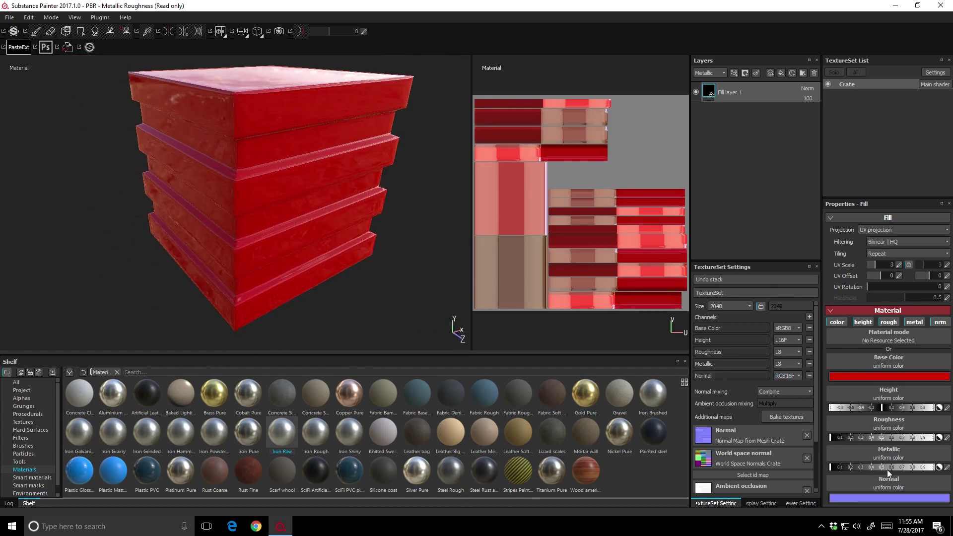
left_click_drag(208, 190, 283, 164, "alt")
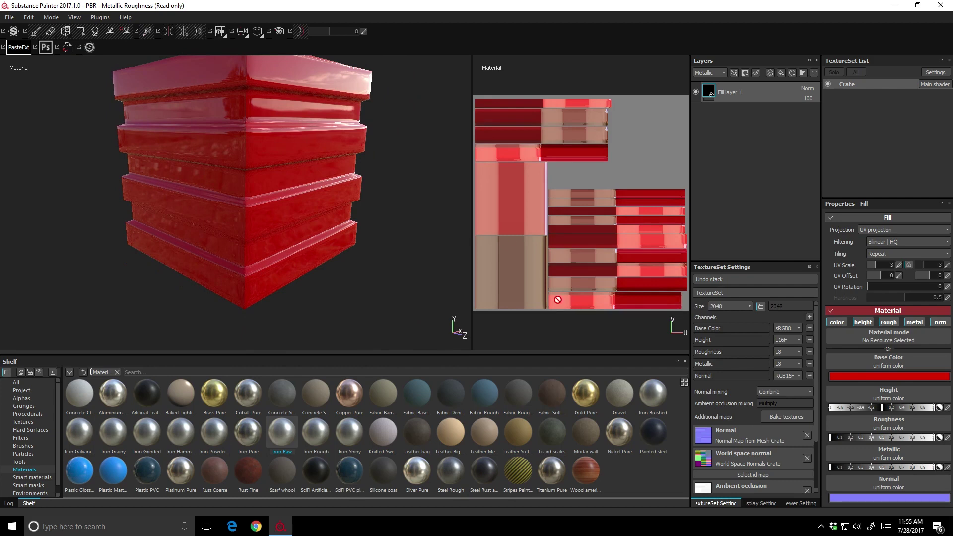
left_click_drag(858, 467, 934, 467)
left_click_drag(311, 170, 286, 226, "alt")
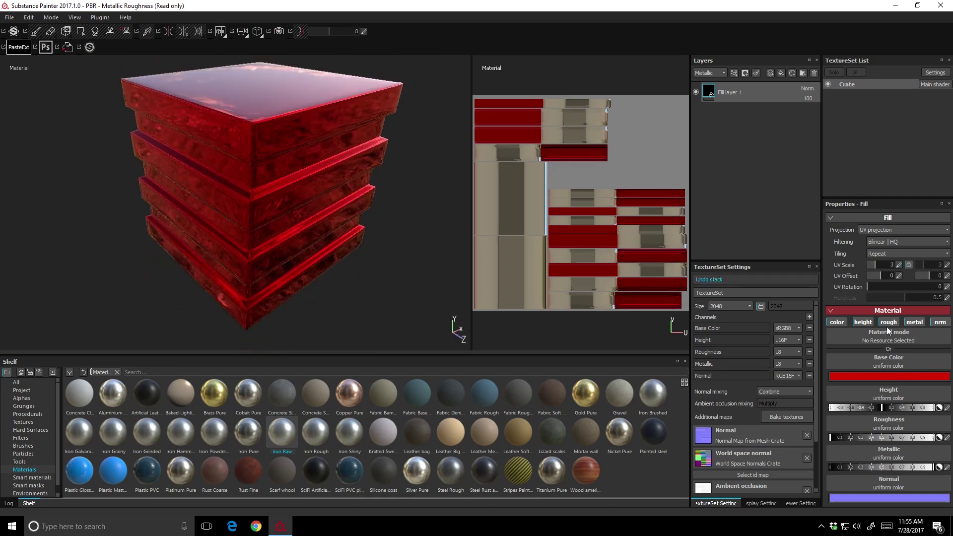
Step: Cut the fill layer from the stack and add an empty paint layer in its place
right_click(745, 94)
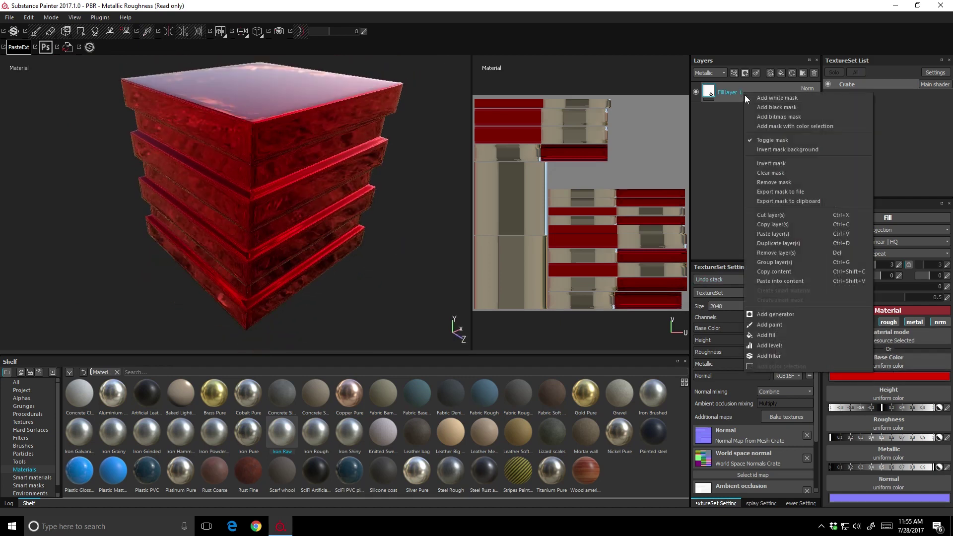
left_click(764, 212)
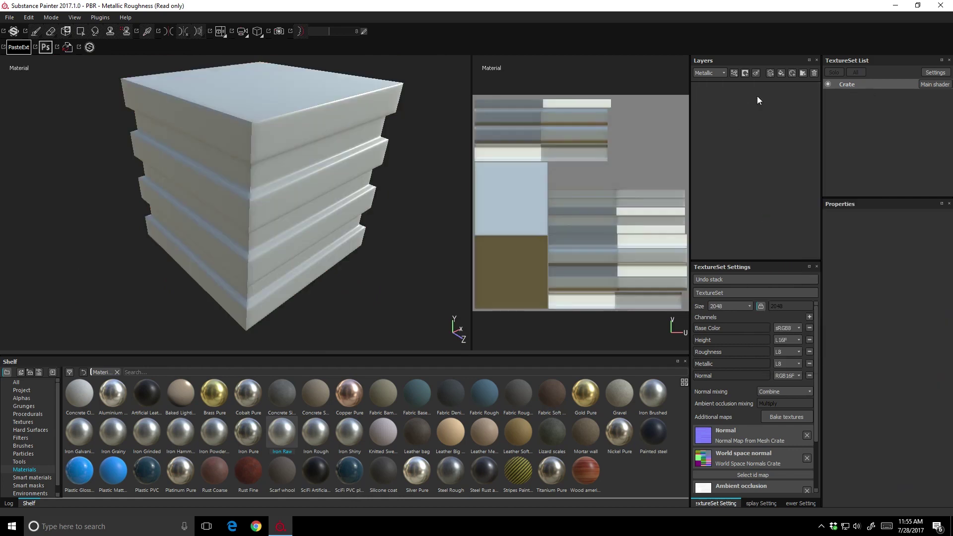
left_click(770, 73)
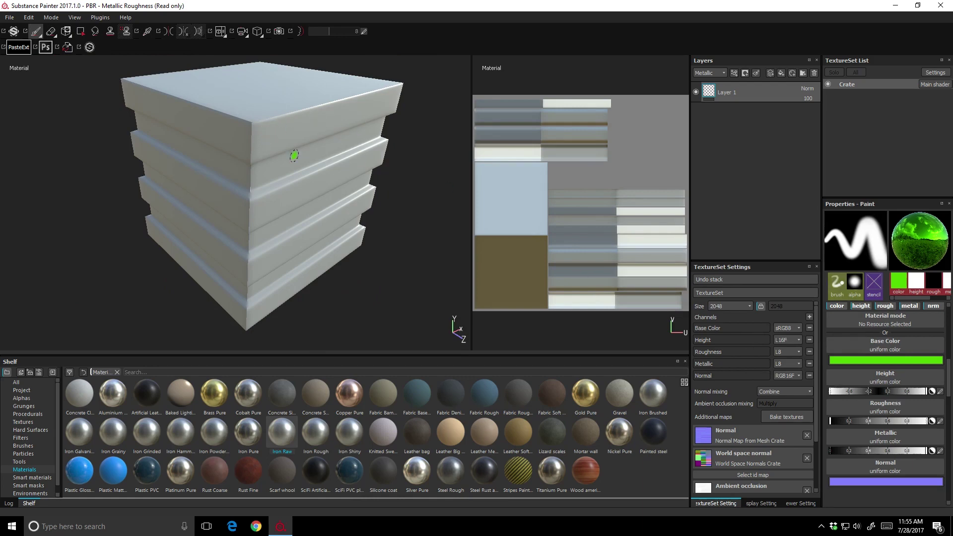
Step: Paint a wavy green stroke from the crate's top face over the edge onto its side
mouse_move(261, 134)
left_mouse_down("alt")
mouse_move(290, 123)
mouse_move(313, 209)
mouse_move(305, 151)
left_mouse_up("alt")
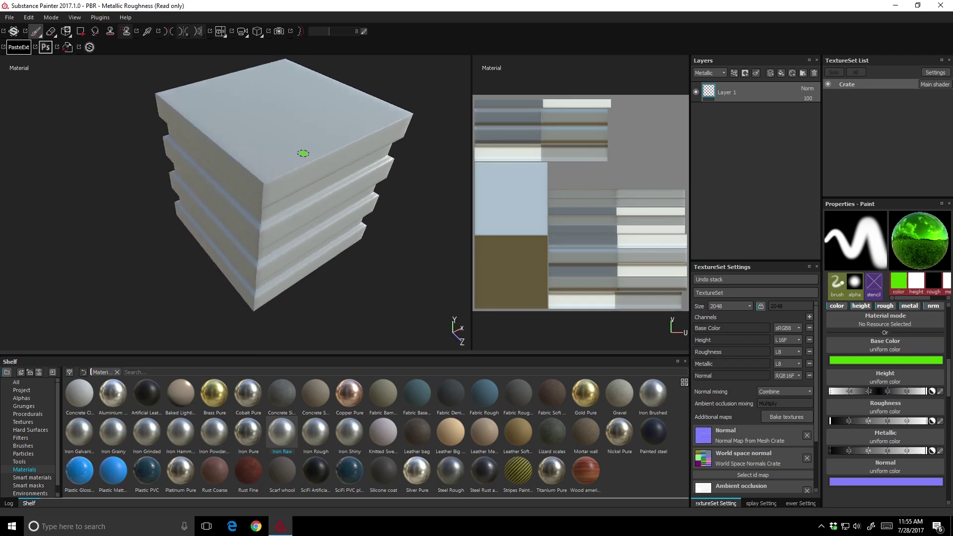
scroll(304, 151, "up", 5)
mouse_move(220, 112)
left_mouse_down()
mouse_move(243, 131)
mouse_move(268, 229)
left_mouse_up()
mouse_move(308, 189)
left_mouse_down("alt")
mouse_move(330, 171)
mouse_move(347, 181)
left_mouse_up("alt")
scroll(278, 154, "down", 1)
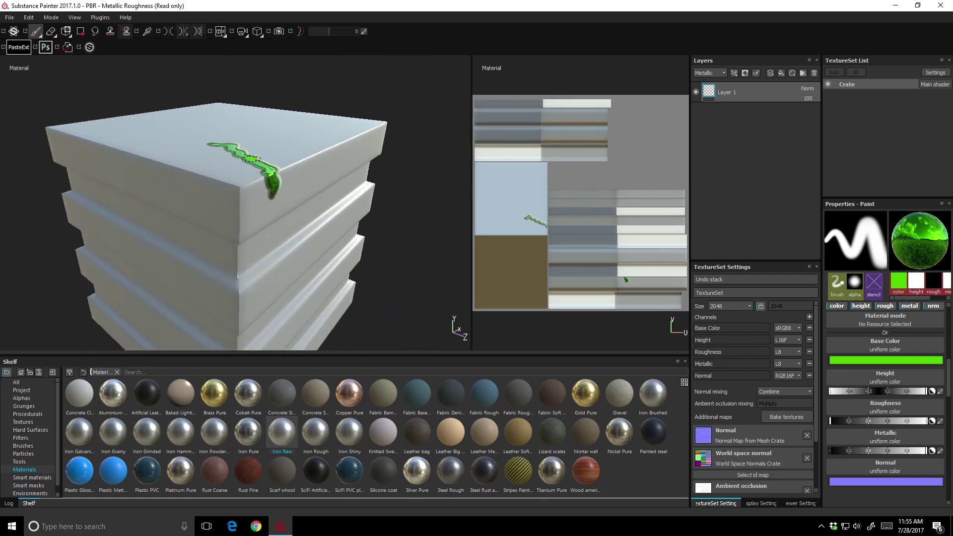
scroll(276, 152, "up", 2)
left_click_drag(295, 156, 291, 157, "alt")
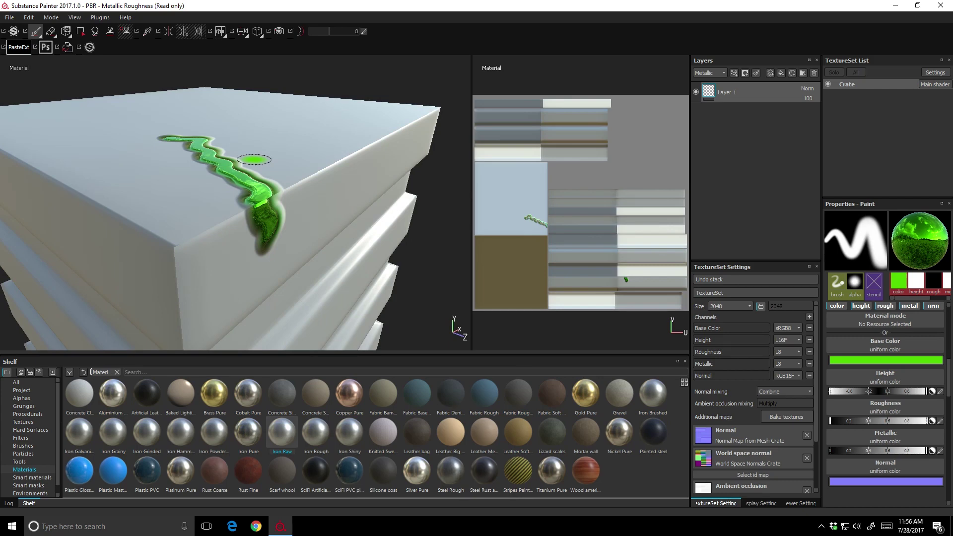
Step: Paint a second stroke beside the green one with the brush's color channel disabled, and re-enable the channel
left_click(842, 307)
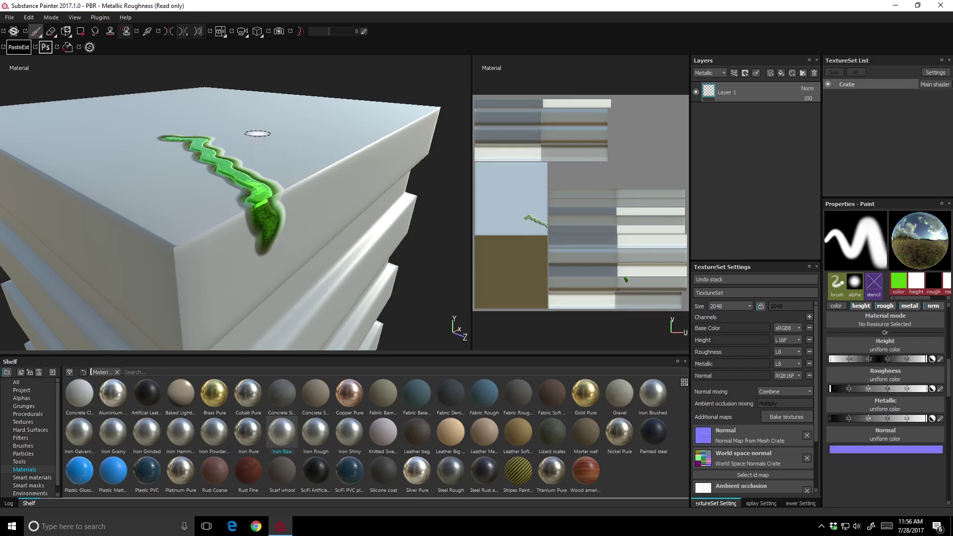
mouse_move(253, 131)
left_mouse_down()
mouse_move(293, 173)
mouse_move(304, 232)
left_mouse_up()
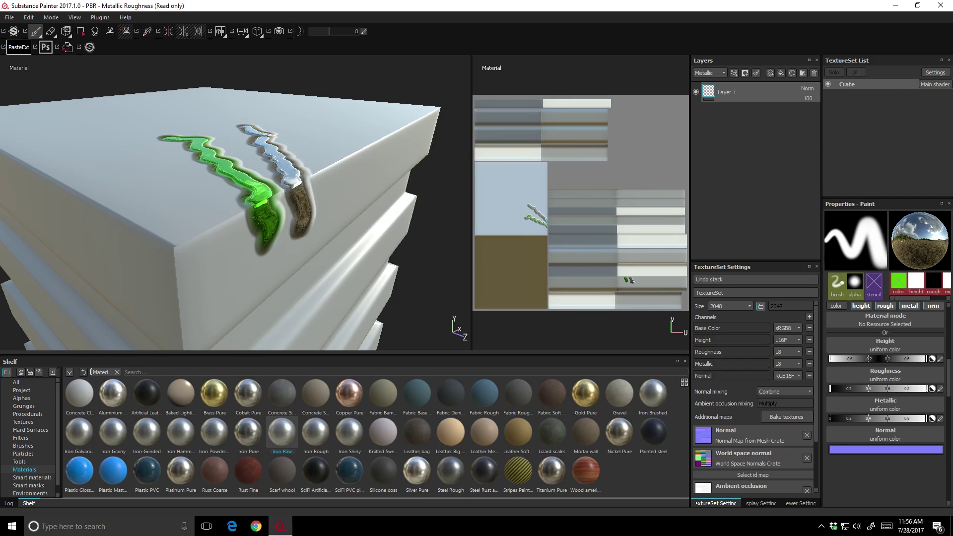
left_click(838, 307)
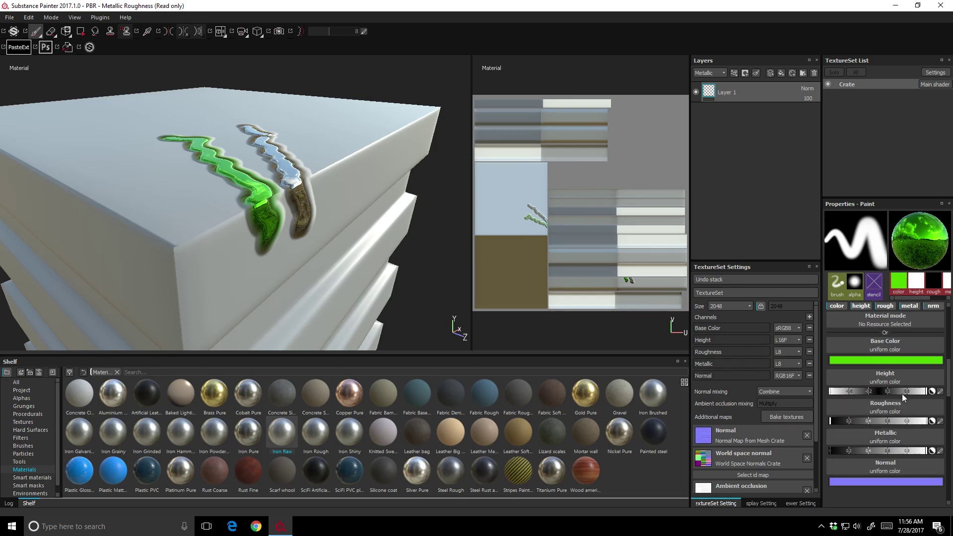
Step: Paint a third green stroke over the crate's edge with brush roughness at maximum and height at minimum
mouse_move(315, 153)
left_mouse_down("alt")
mouse_move(323, 144)
mouse_move(296, 152)
mouse_move(373, 170)
mouse_move(352, 208)
left_mouse_up("alt")
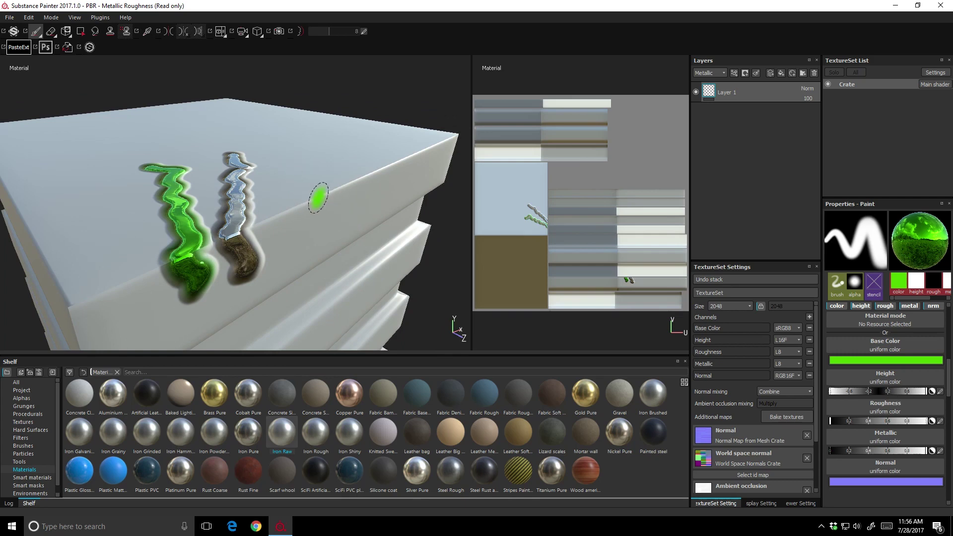
left_click(905, 421)
left_click_drag(903, 420, 926, 418)
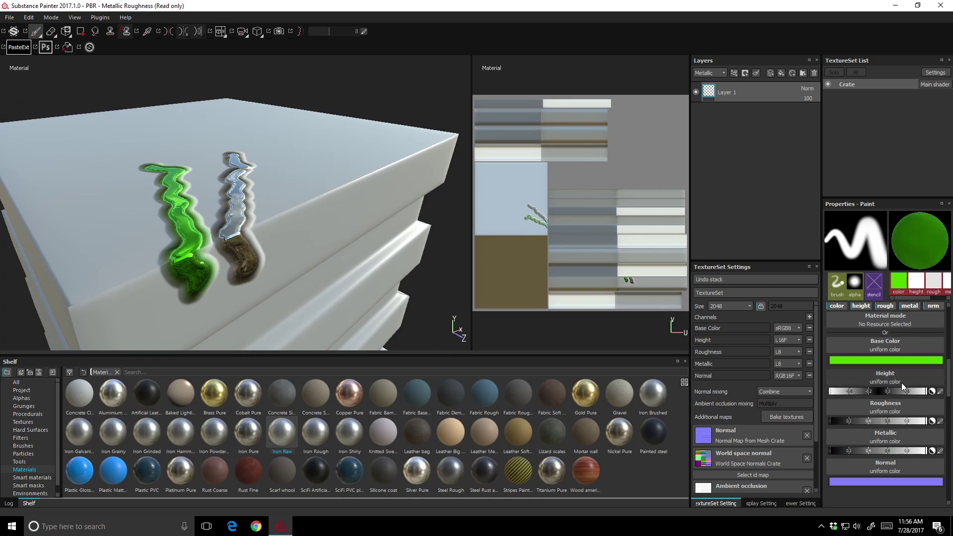
left_click_drag(849, 392, 816, 390)
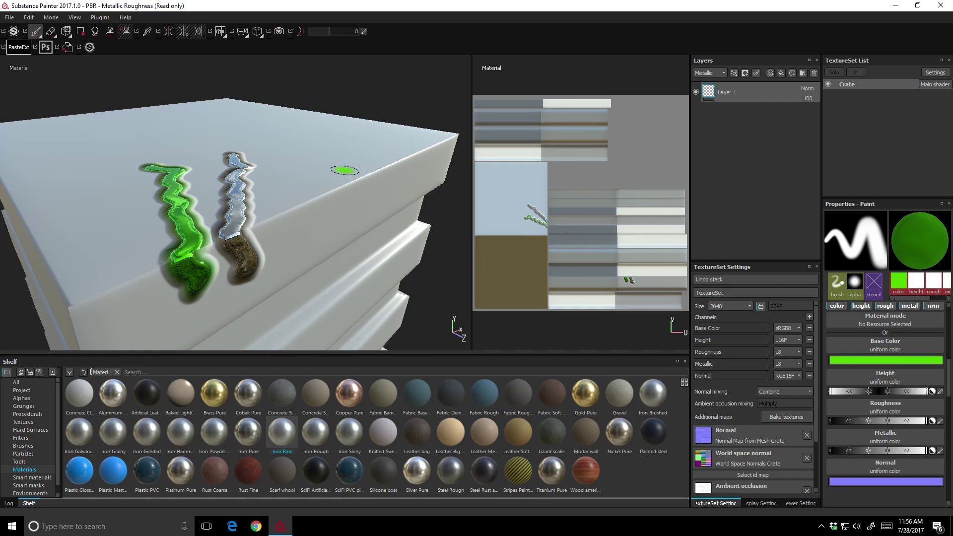
mouse_move(284, 155)
left_mouse_down()
mouse_move(311, 255)
mouse_move(365, 138)
mouse_move(382, 204)
left_mouse_up()
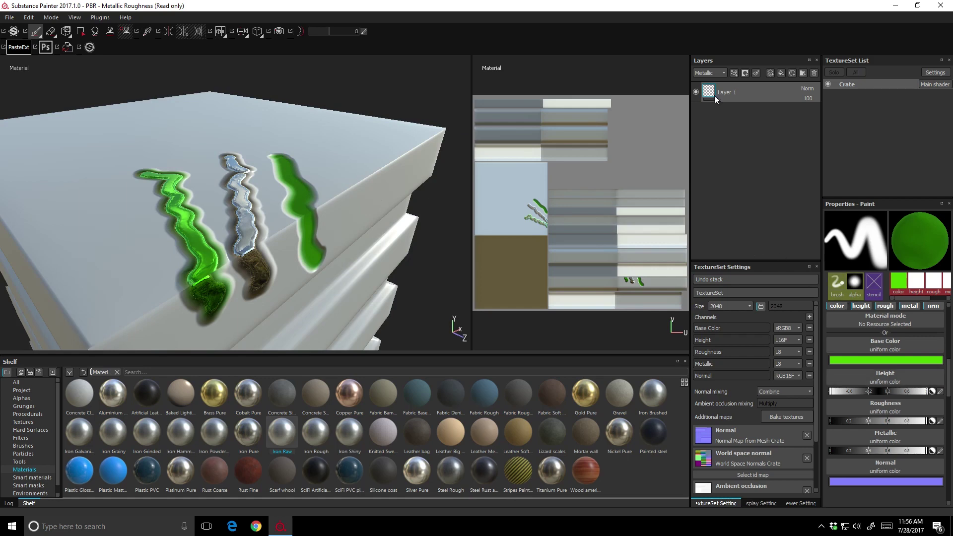
Step: Cut the painted layer with its three strokes from the layer stack
left_click(758, 94)
right_click(759, 94)
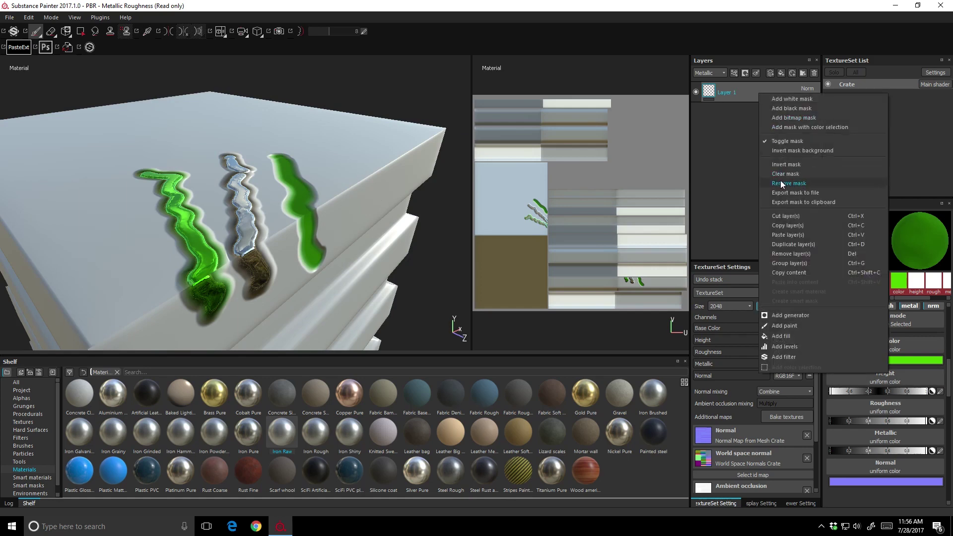
left_click(782, 216)
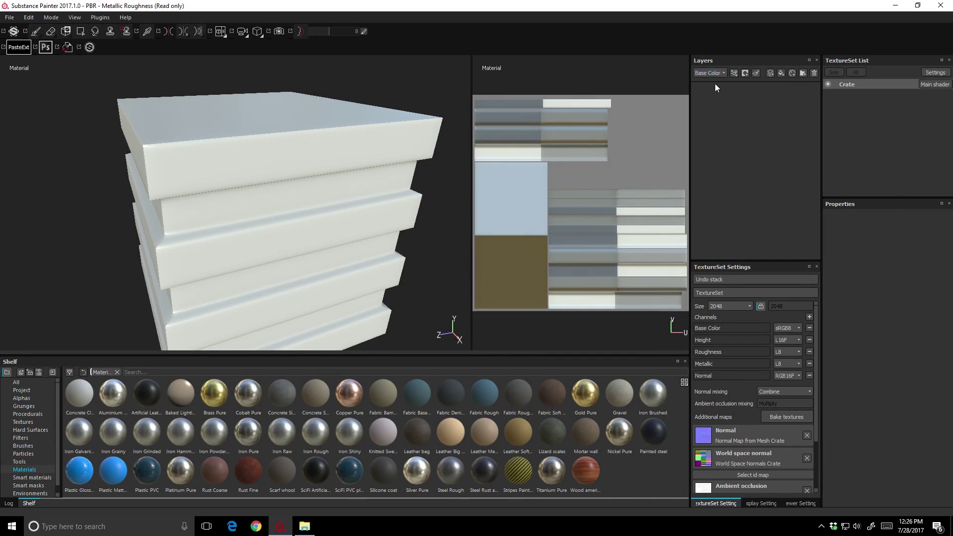
Step: Add a fill layer and set its base color to dark red (R 0.530, G 0, B 0)
left_click(781, 73)
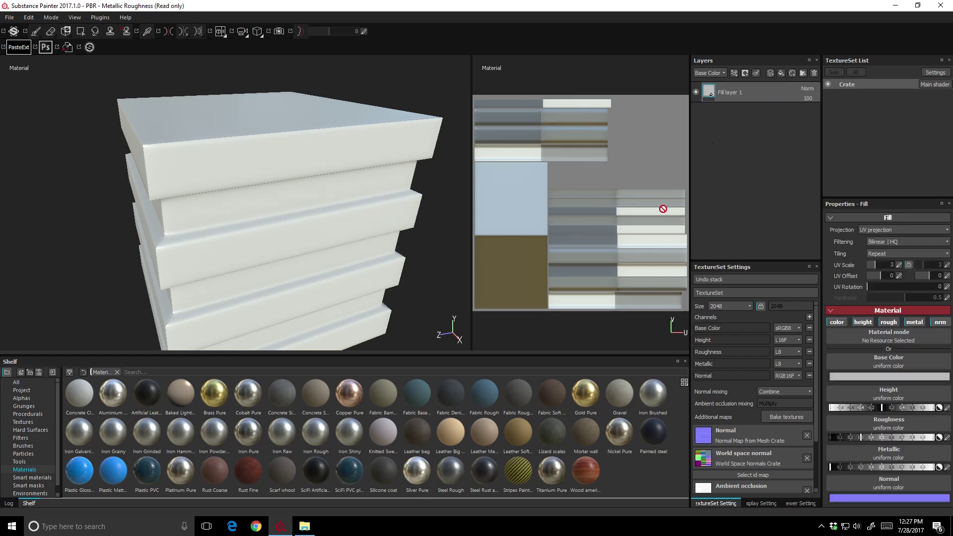
left_click(888, 375)
left_click(874, 362)
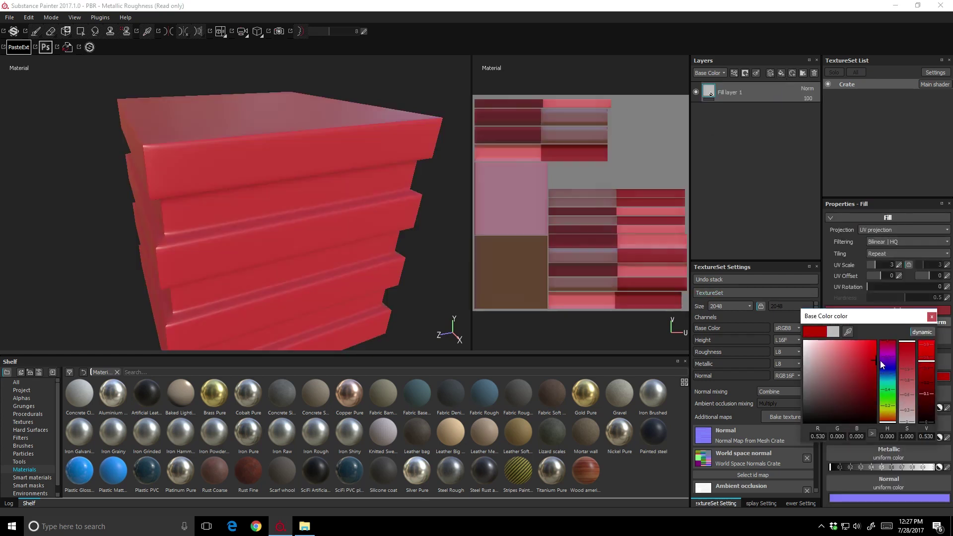
left_click(932, 316)
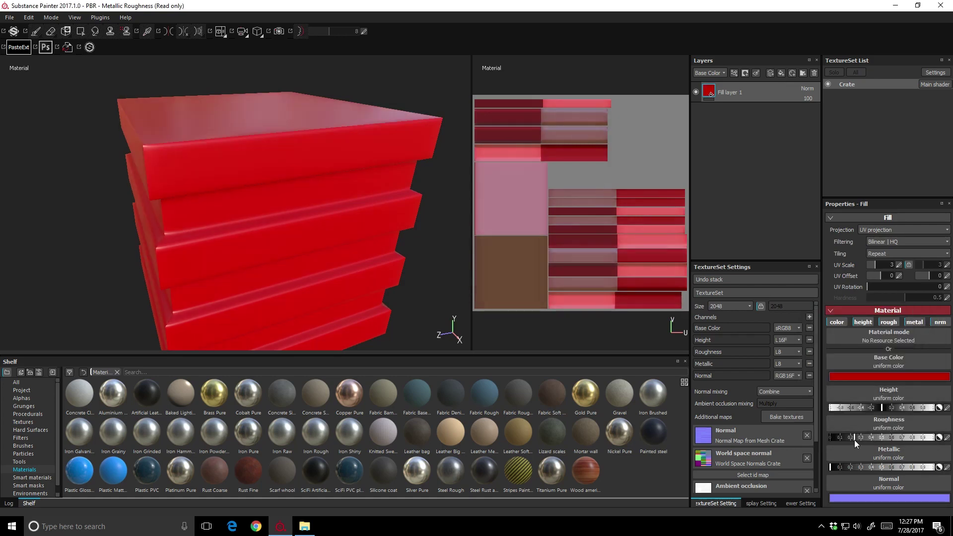
Step: Set the red fill's roughness to the minimum and its metallic value to the maximum
left_click_drag(854, 440, 821, 439)
left_click(935, 468)
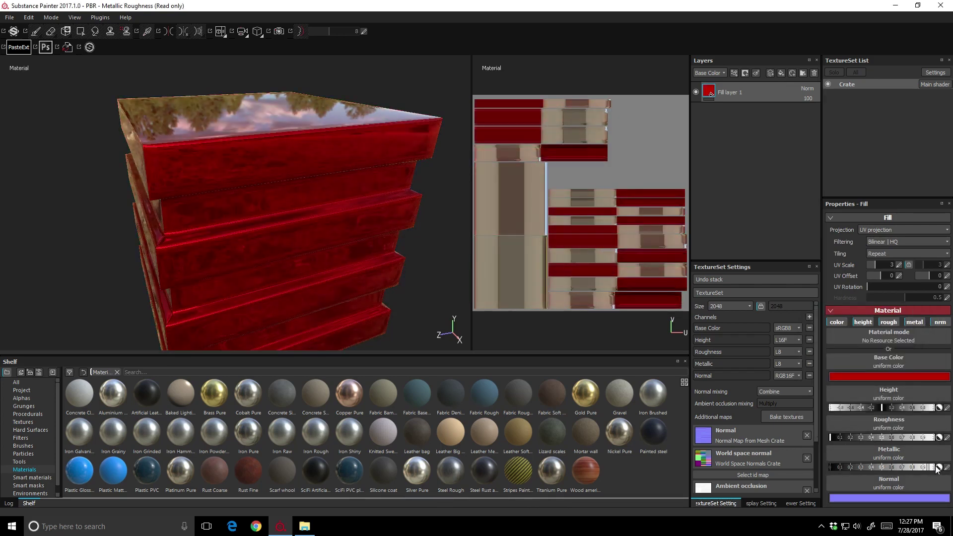
mouse_move(351, 179)
left_mouse_down("alt")
mouse_move(366, 169)
mouse_move(346, 163)
left_mouse_up("alt")
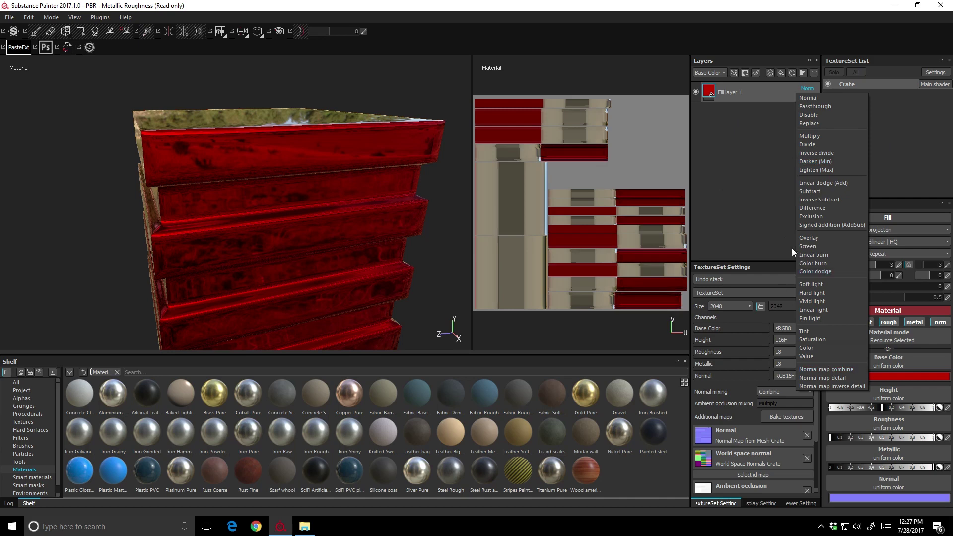
left_click(764, 145)
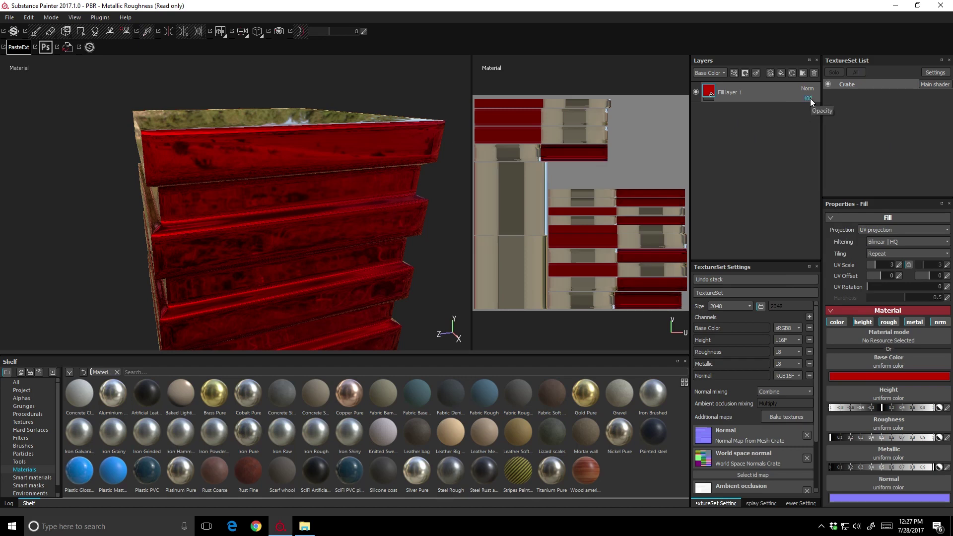
Step: Try lowering the red fill layer's opacity separately in the Base Color and Metallic channels, ending back on Base Color
left_click_drag(822, 110, 843, 110)
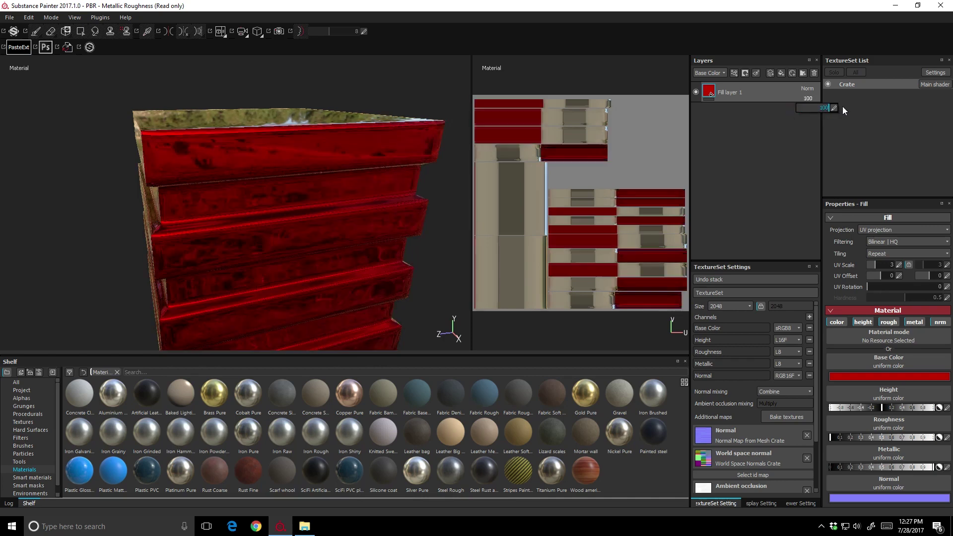
left_click(722, 73)
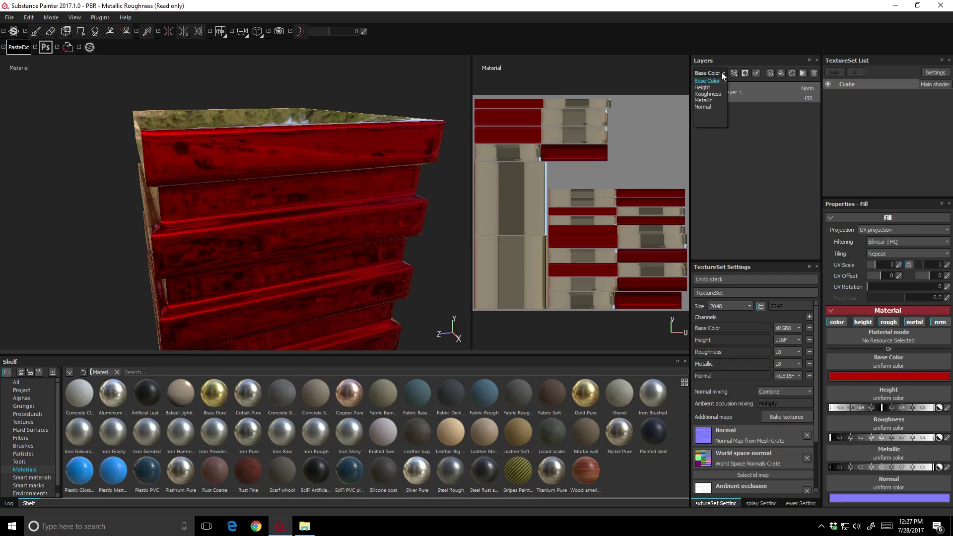
left_click(704, 101)
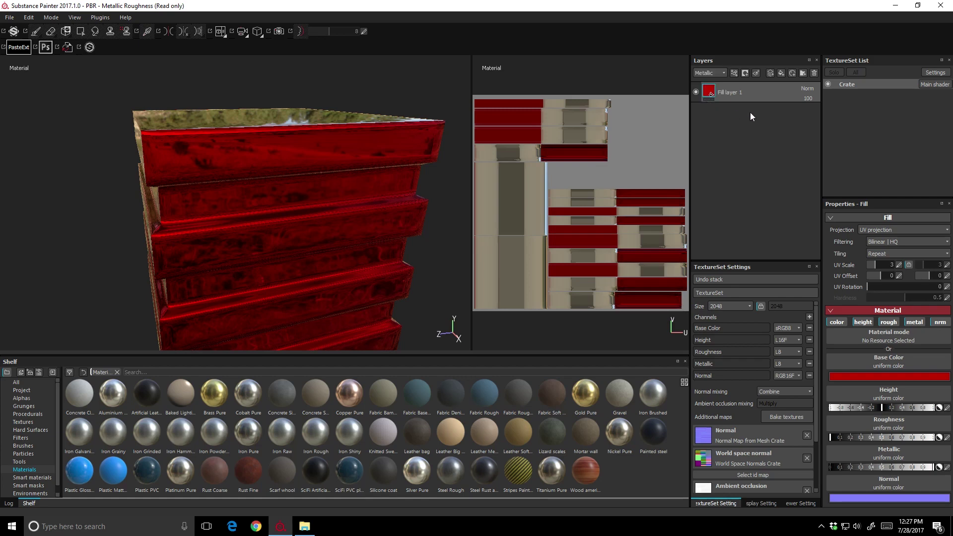
left_click(804, 98)
mouse_move(823, 108)
left_mouse_down()
mouse_move(799, 106)
mouse_move(827, 107)
left_mouse_up()
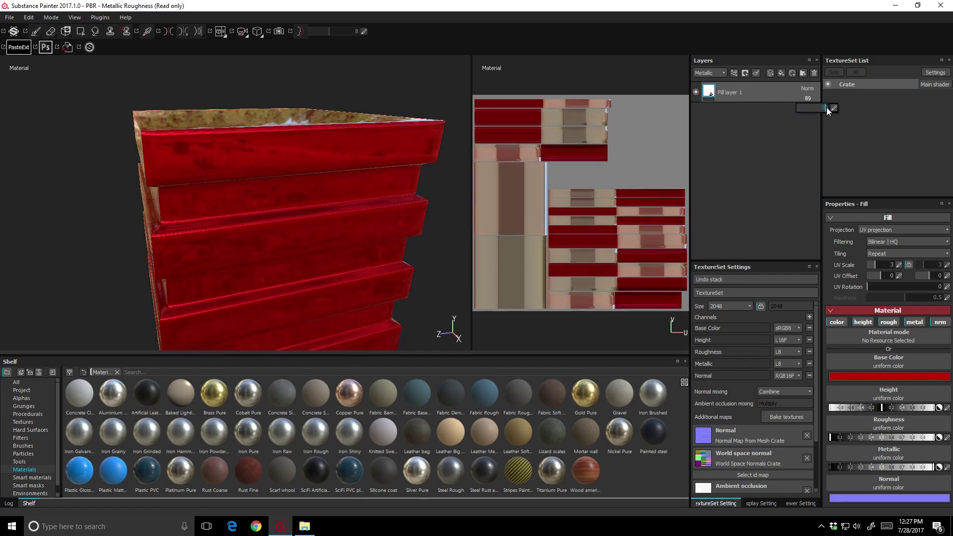
left_click(722, 74)
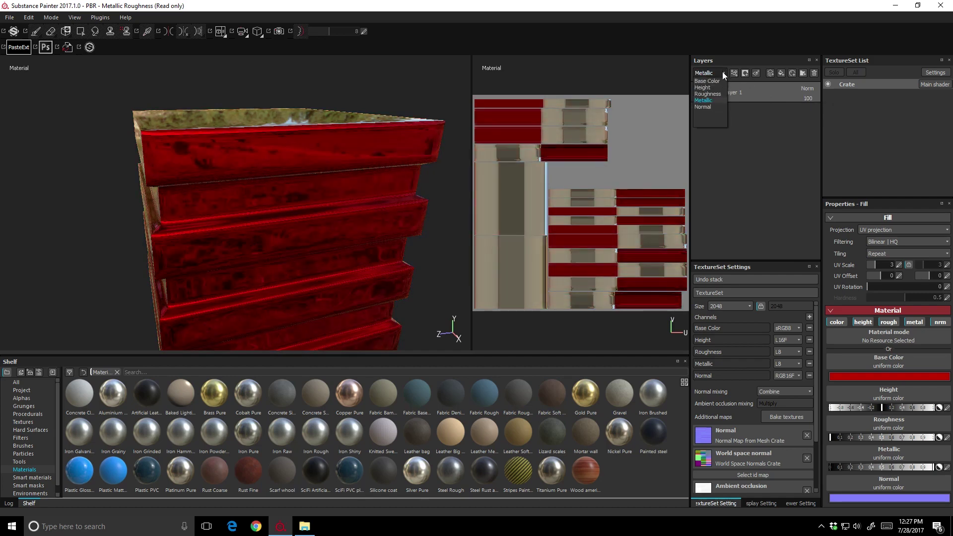
mouse_move(272, 192)
left_mouse_down("alt")
mouse_move(297, 217)
mouse_move(287, 192)
left_mouse_up("alt")
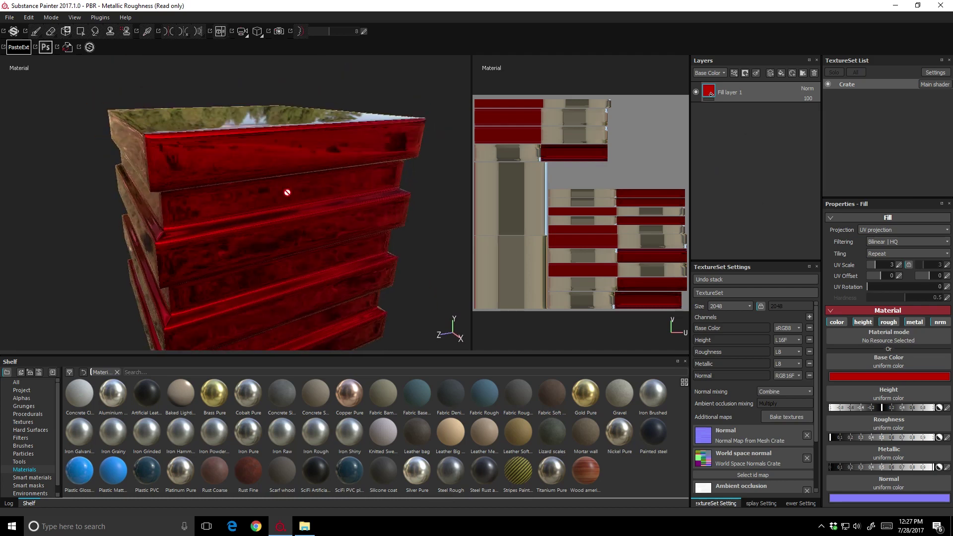
Step: Cut the red fill layer and add the Iron Shiny material to the empty layer stack
right_click(769, 94)
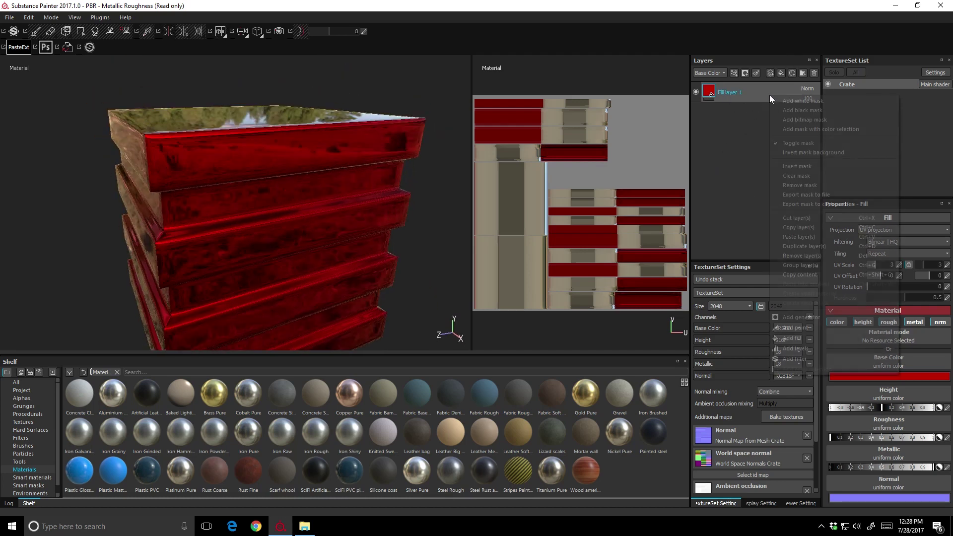
left_click(813, 220)
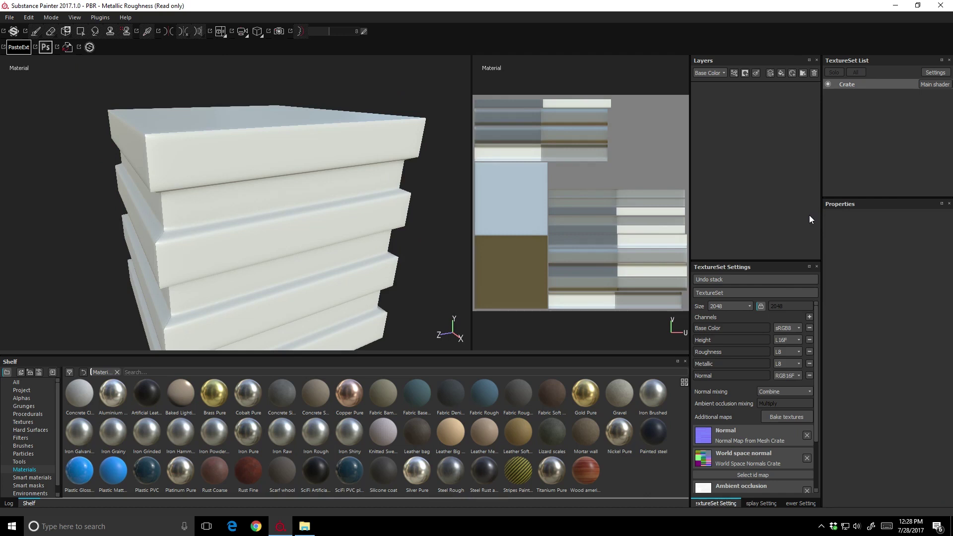
left_click_drag(347, 442, 709, 130)
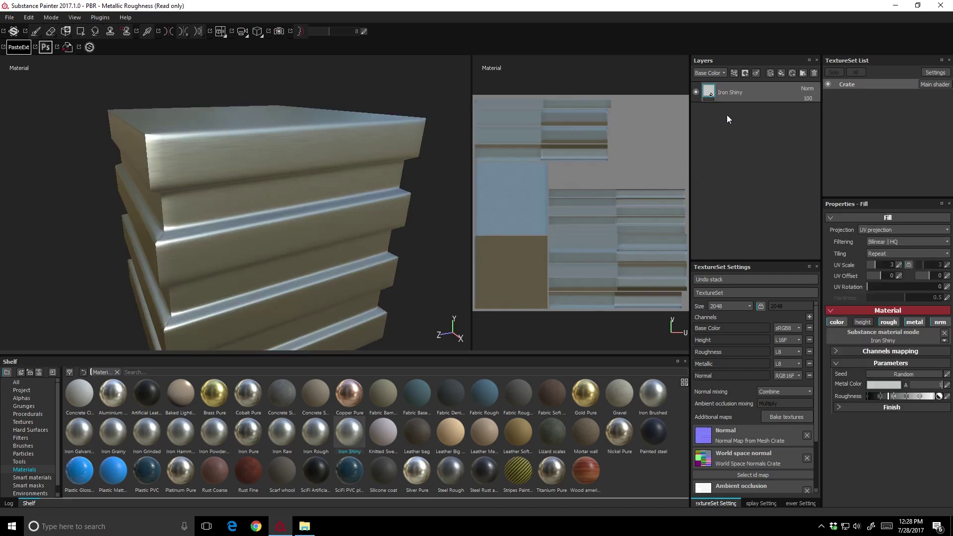
left_click_drag(349, 169, 177, 213, "alt")
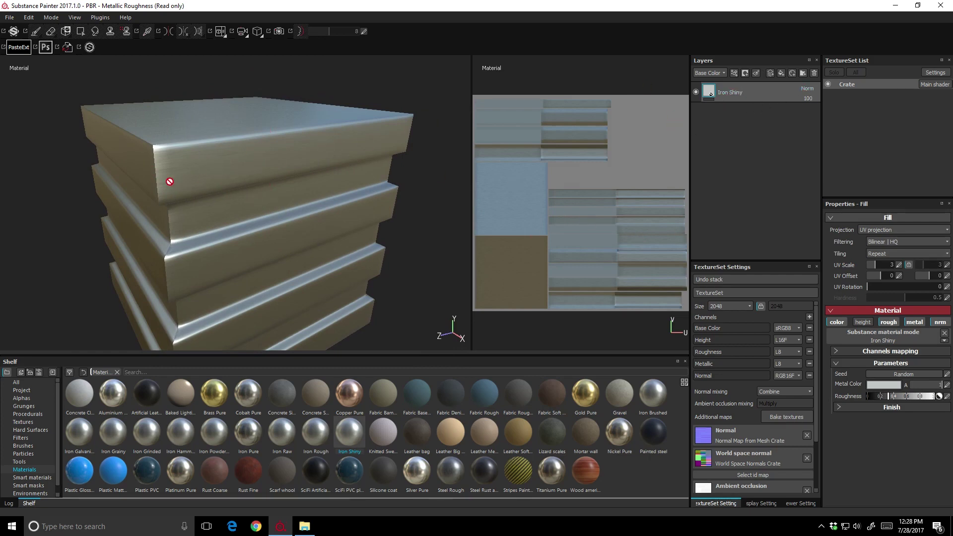
left_click(241, 171)
Step: Add the Rust Fine material as a layer above Iron Shiny and give it a black mask
left_click_drag(245, 473, 743, 81)
left_click_drag(285, 244, 313, 219, "alt")
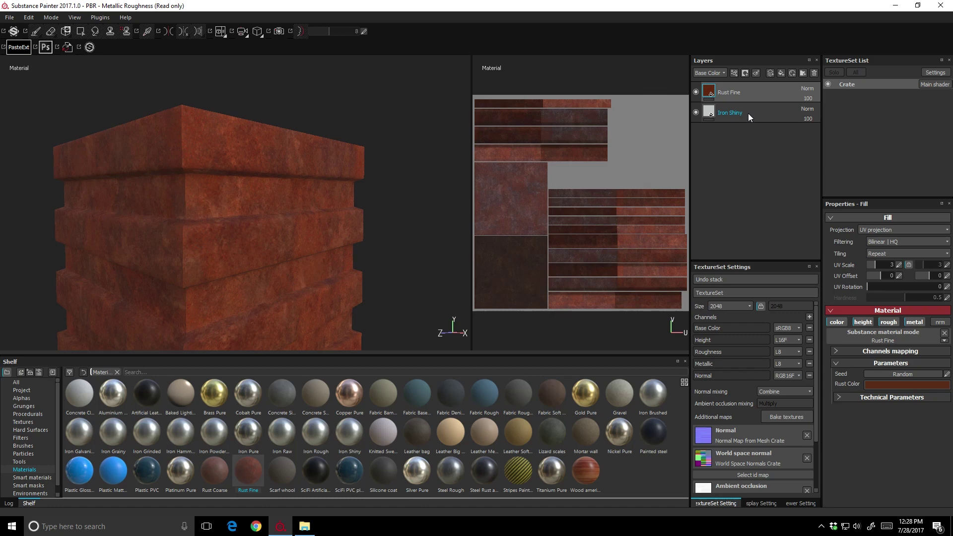
right_click(730, 96)
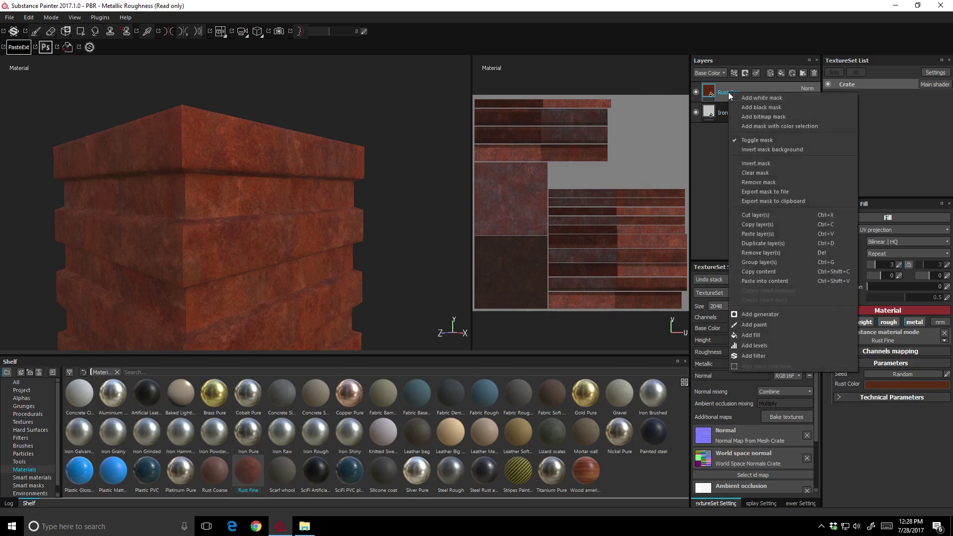
left_click(776, 109)
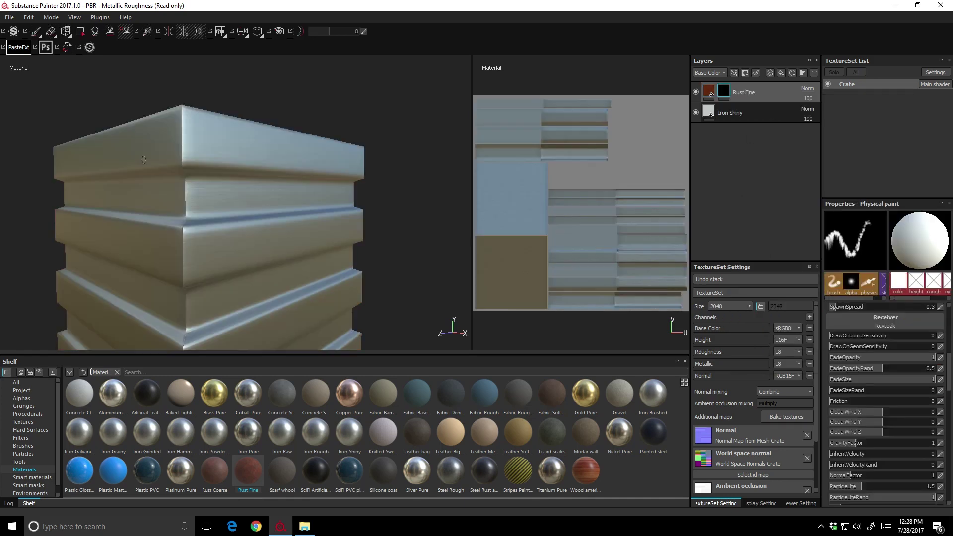
Step: Add a generator to the Rust Fine layer's mask and assign MG Dripping Rust to it
left_click_drag(202, 214, 206, 240, "alt")
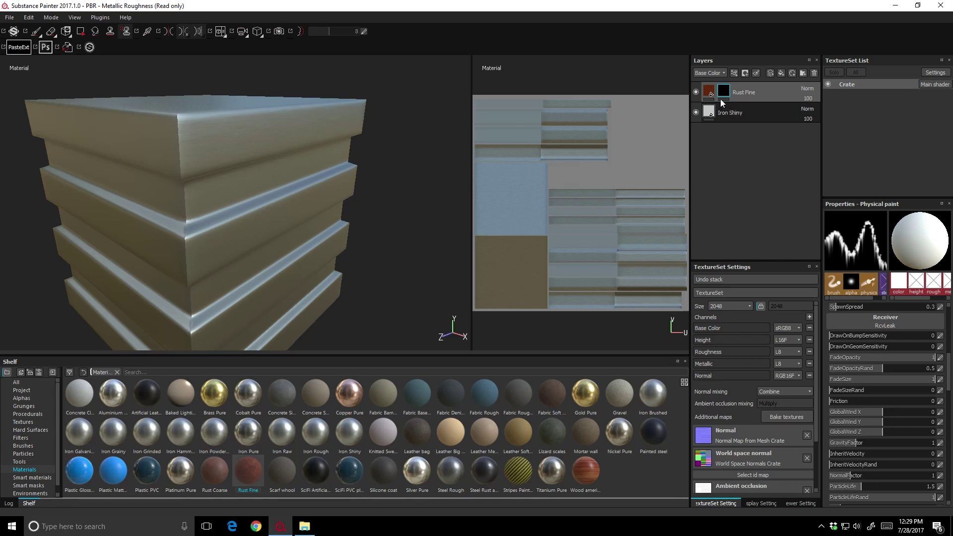
right_click(724, 93)
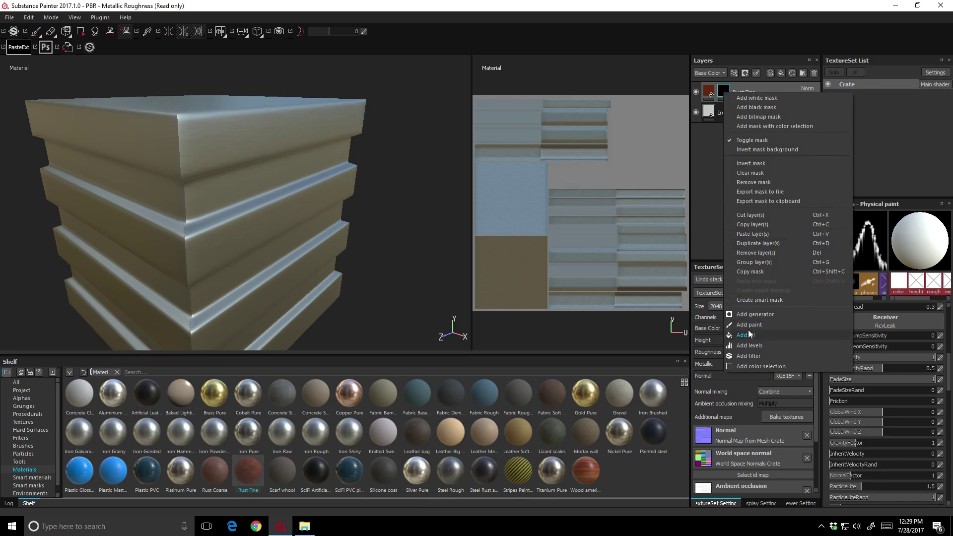
left_click(753, 314)
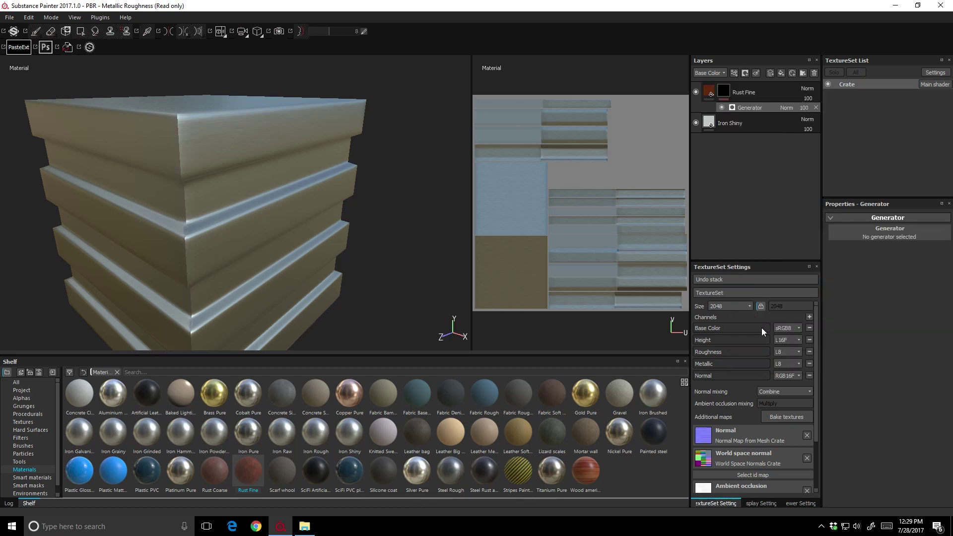
left_click(889, 237)
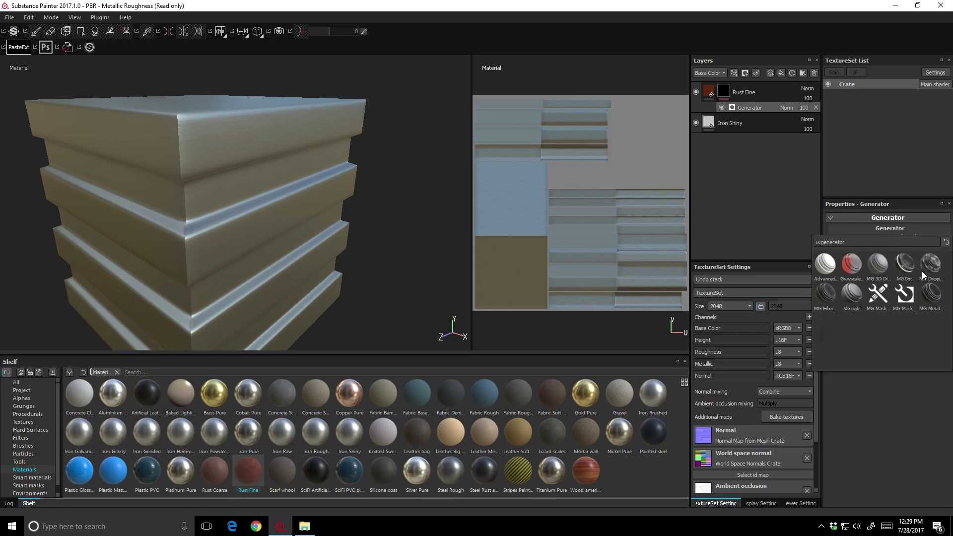
mouse_move(930, 267)
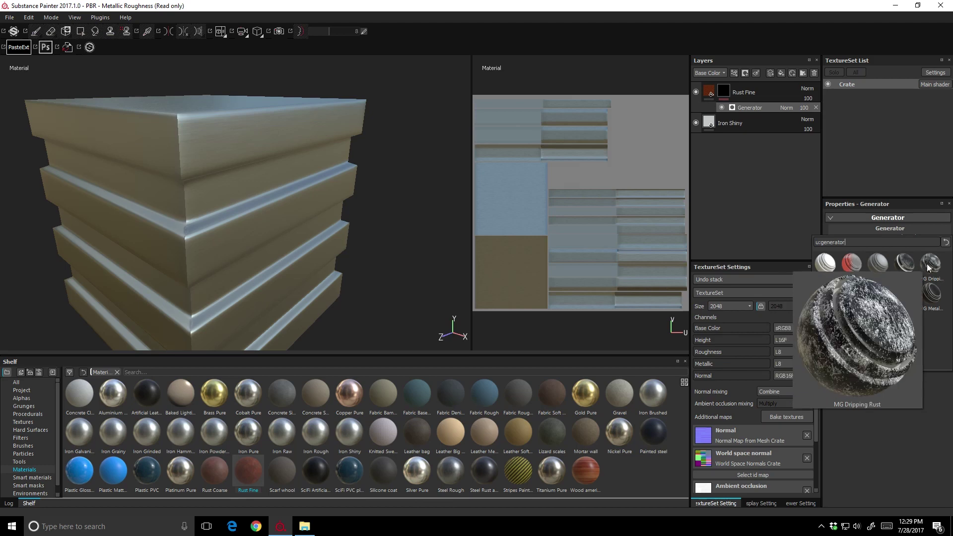
mouse_move(893, 267)
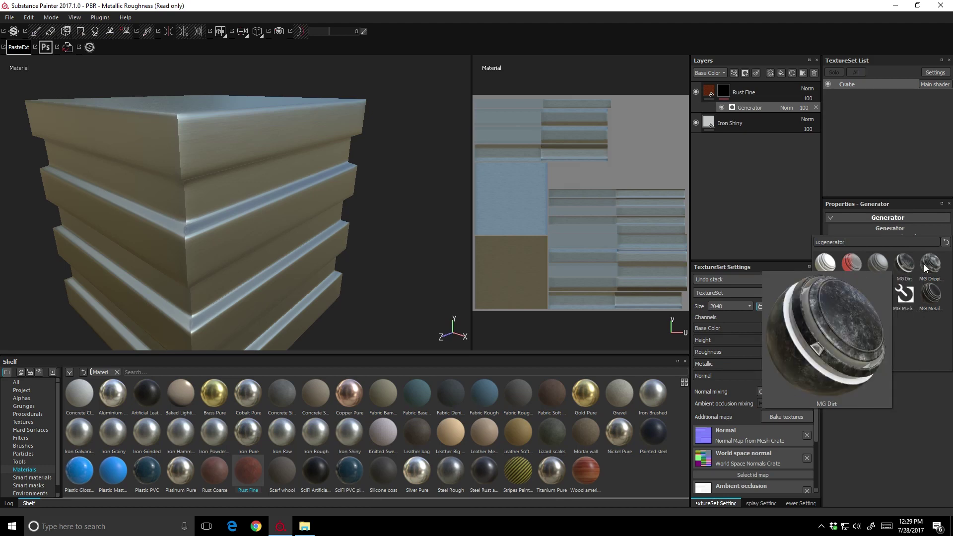
mouse_move(939, 298)
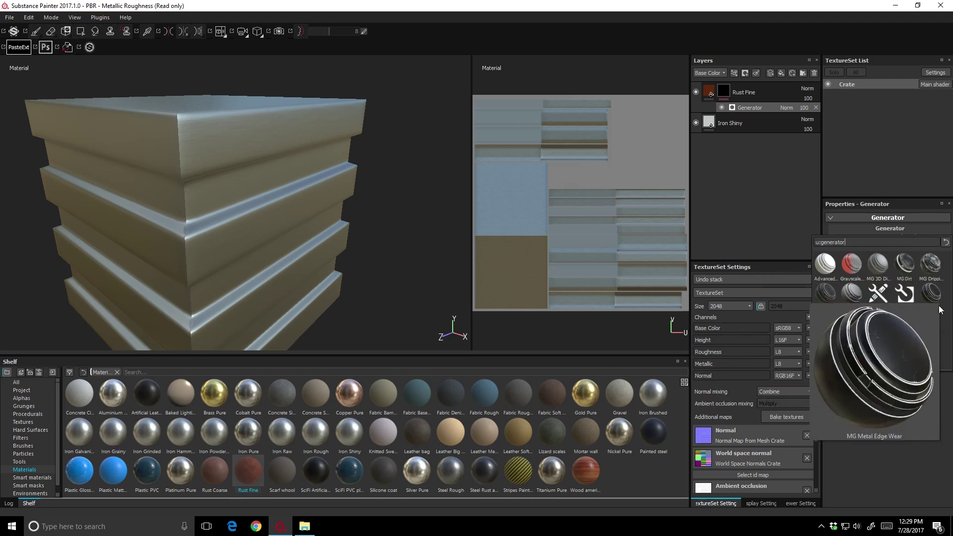
mouse_move(871, 302)
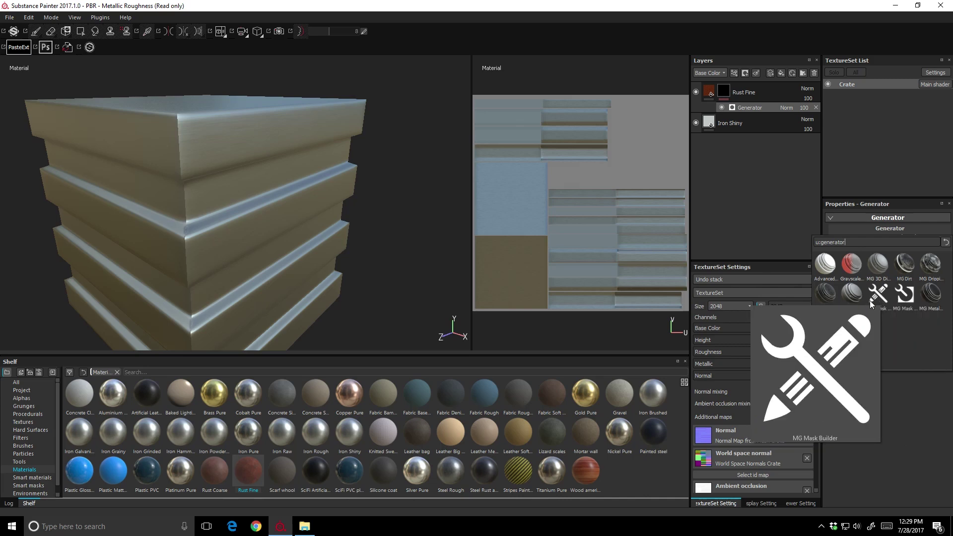
left_click(931, 270)
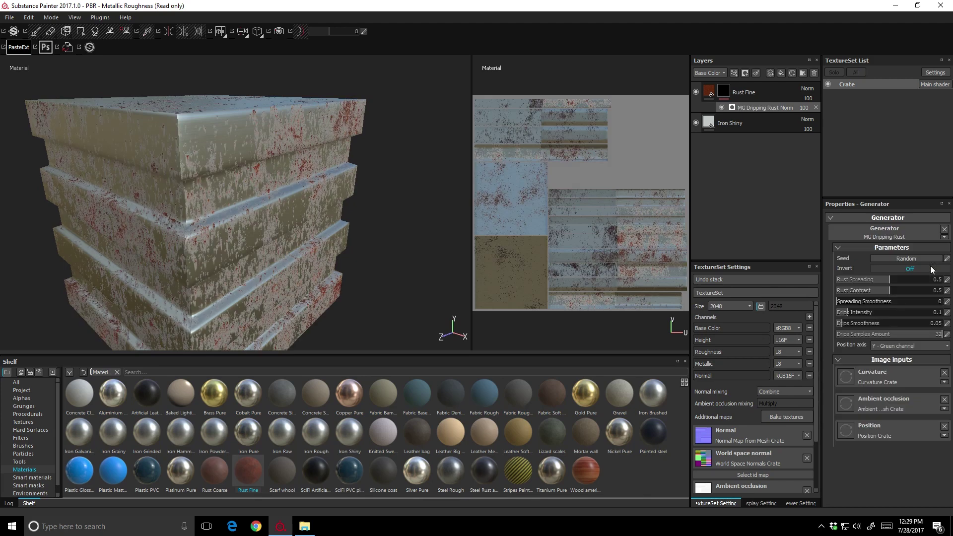
Step: Set the MG Dripping Rust generator's Rust Spreading to 0.58 and its Drips Intensity to 0.84
left_click_drag(346, 234, 272, 211, "alt")
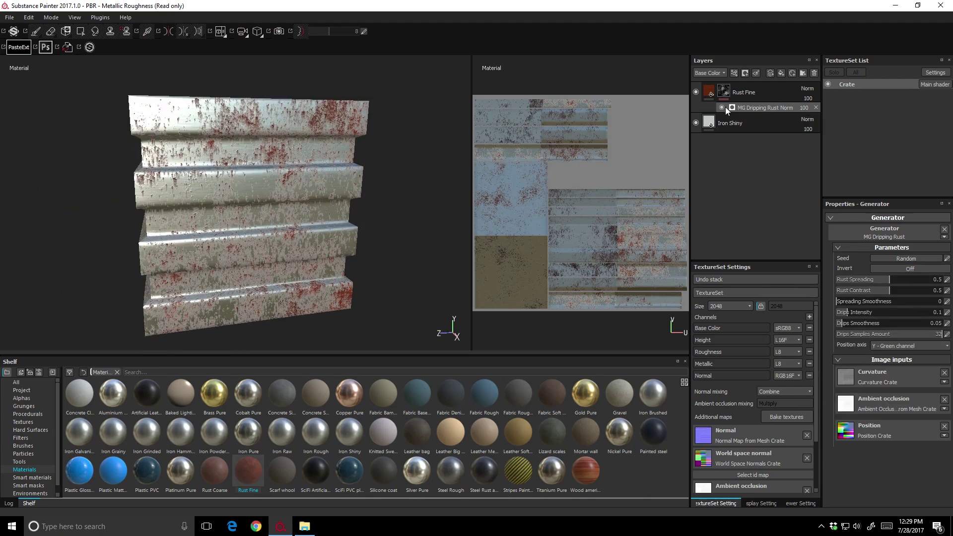
mouse_move(725, 93)
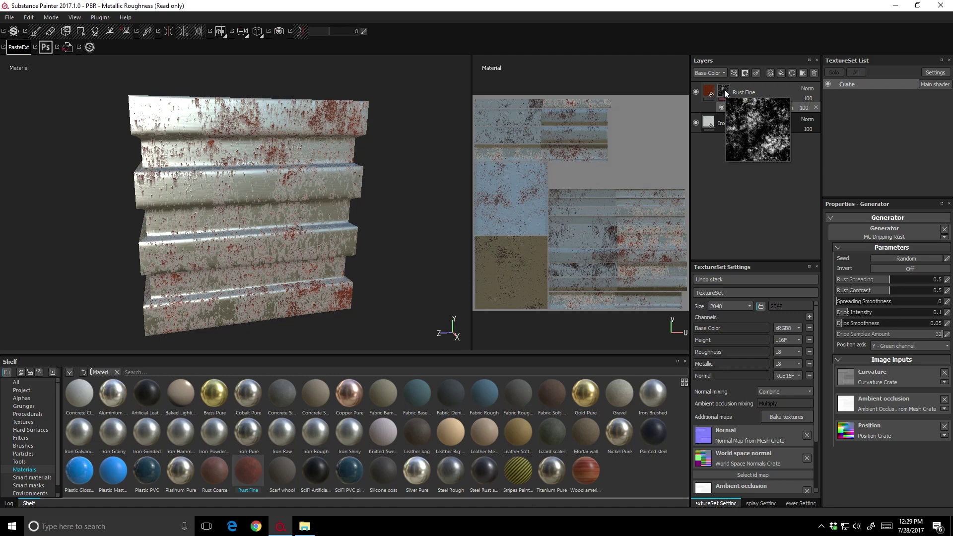
left_click_drag(119, 214, 169, 216, "alt")
scroll(244, 225, "down", 5)
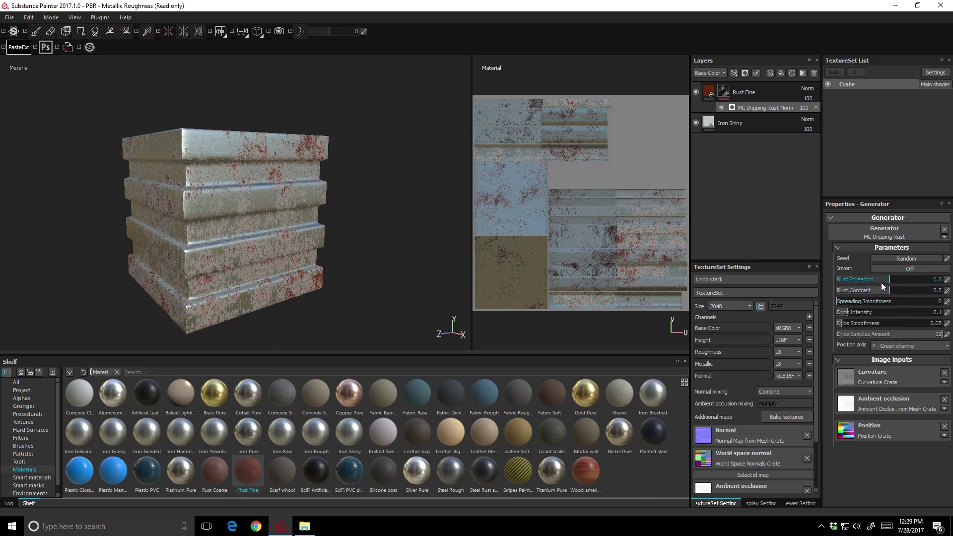
left_click_drag(885, 279, 927, 278)
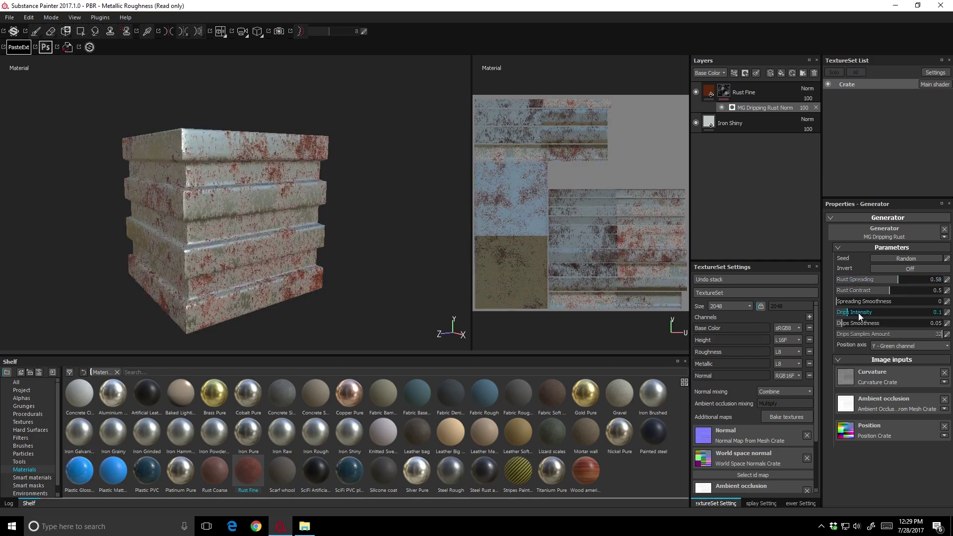
left_click_drag(864, 317, 951, 312)
left_click_drag(395, 225, 310, 254, "alt")
middle_click_drag(310, 253, 268, 216, "alt")
left_click_drag(268, 216, 298, 214, "alt")
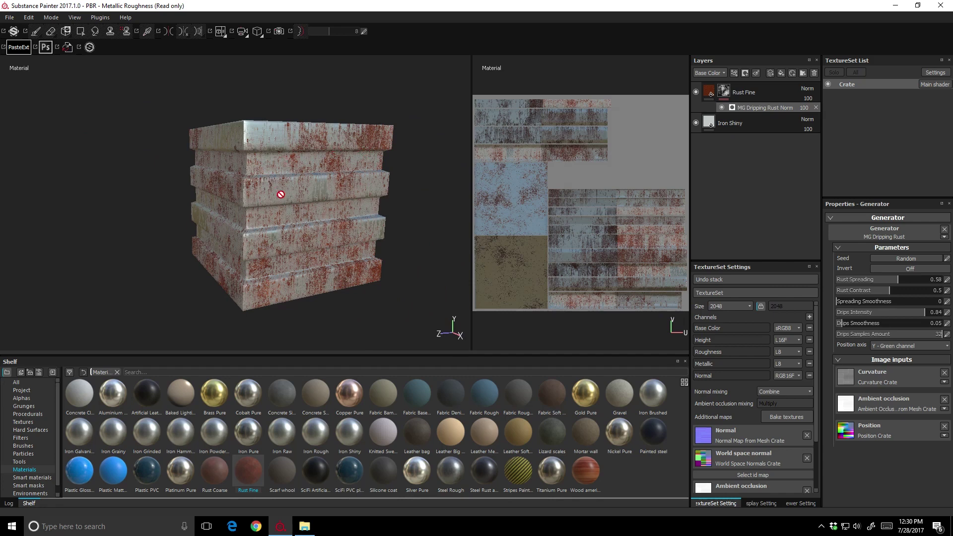
left_click_drag(280, 194, 310, 215, "alt")
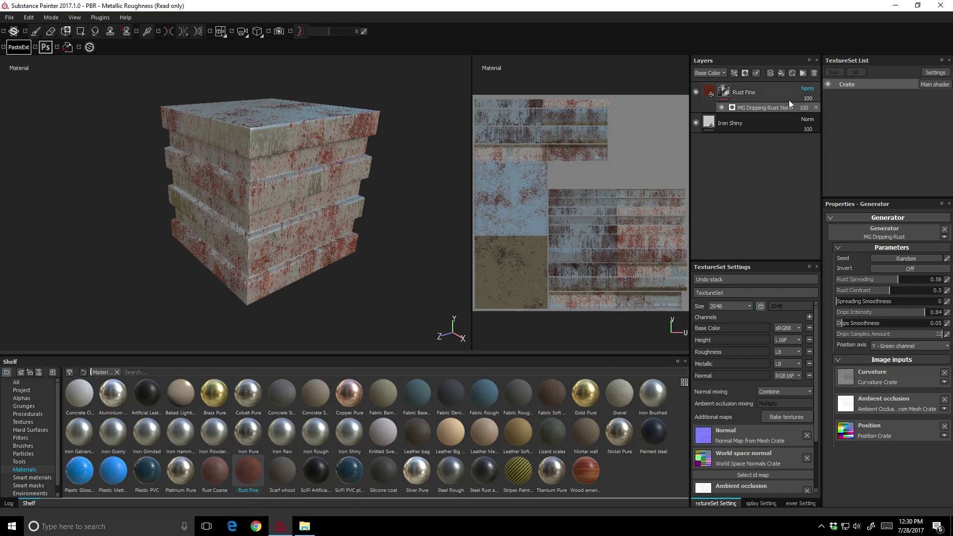
Step: Add a fill layer above Rust Fine and set its base color to red (R 0.715, G 0, B 0)
left_click(781, 72)
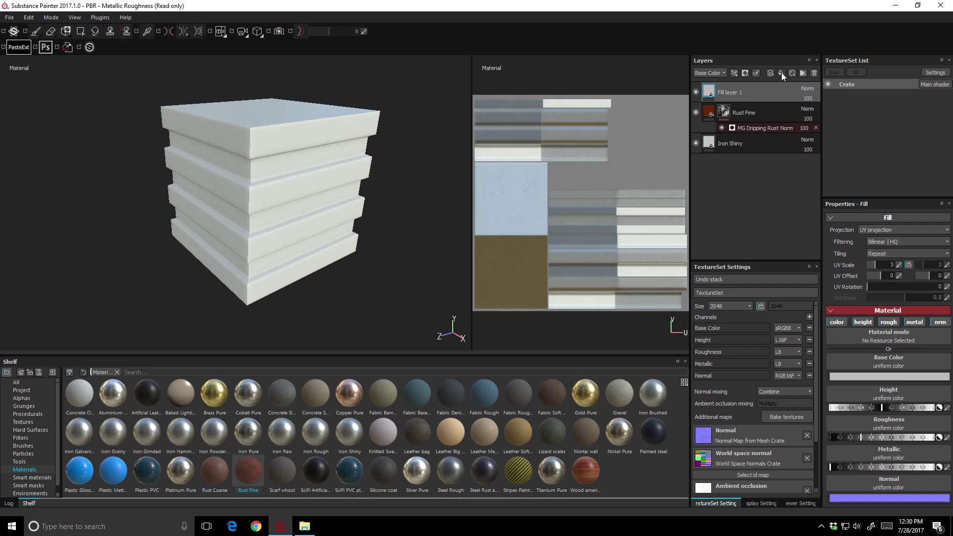
left_click(890, 376)
left_click(875, 354)
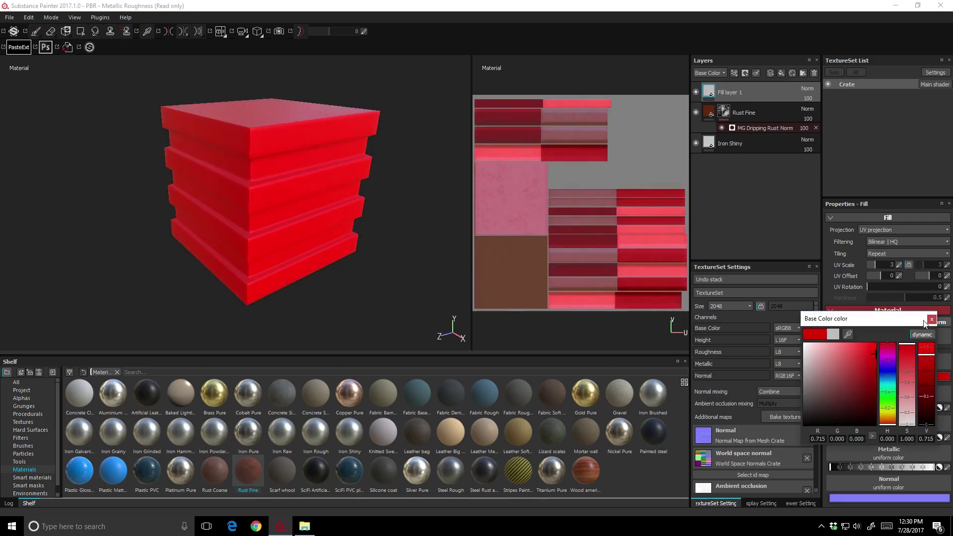
left_click(932, 320)
Step: Search the roughness resources for "grunge" and assign Grunge 014 to the red fill layer's roughness channel
left_click_drag(309, 164, 283, 169, "alt")
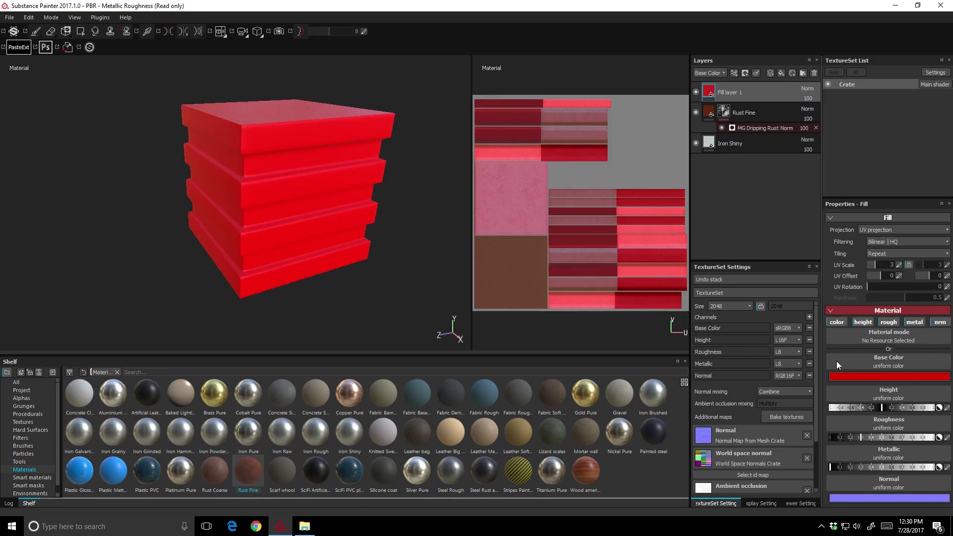
left_click(887, 438)
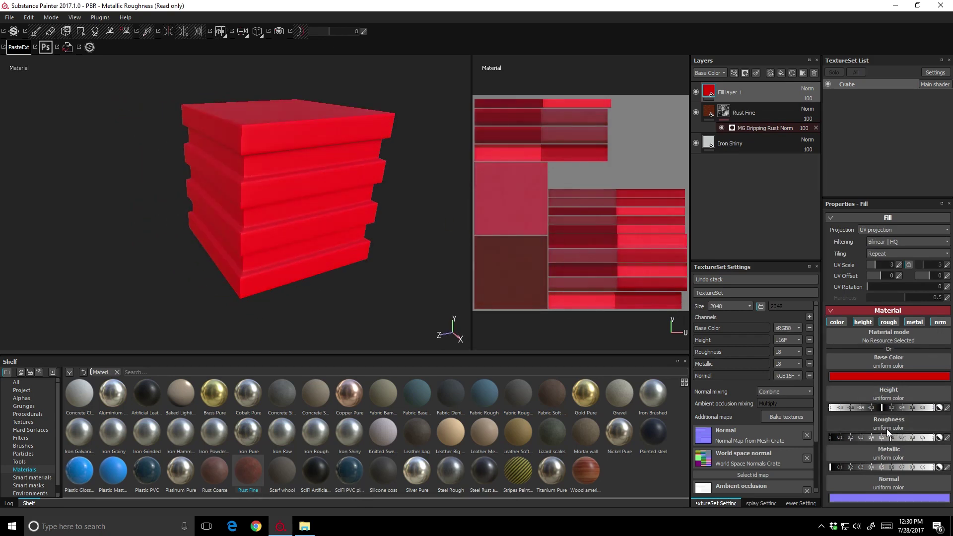
left_click(889, 425)
type("grunge")
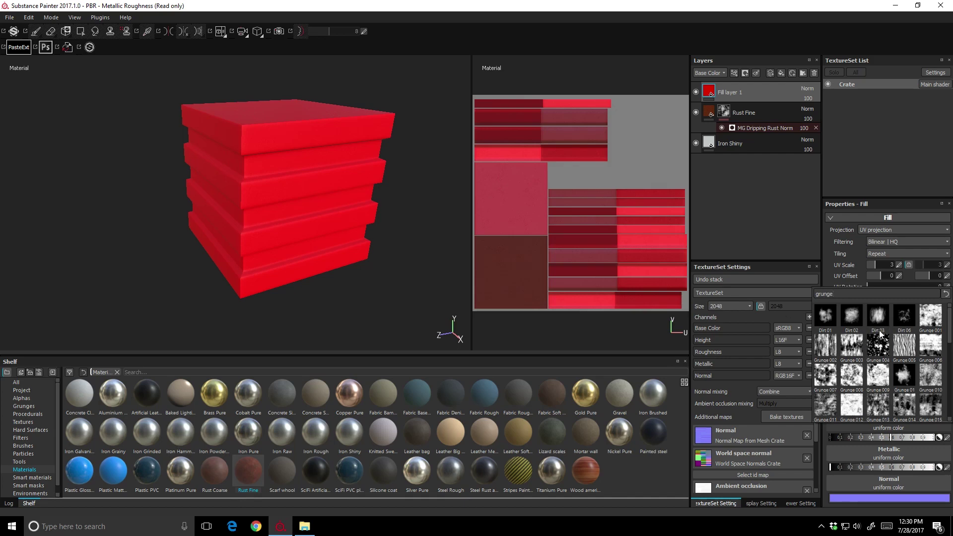
mouse_move(902, 410)
left_click(910, 407)
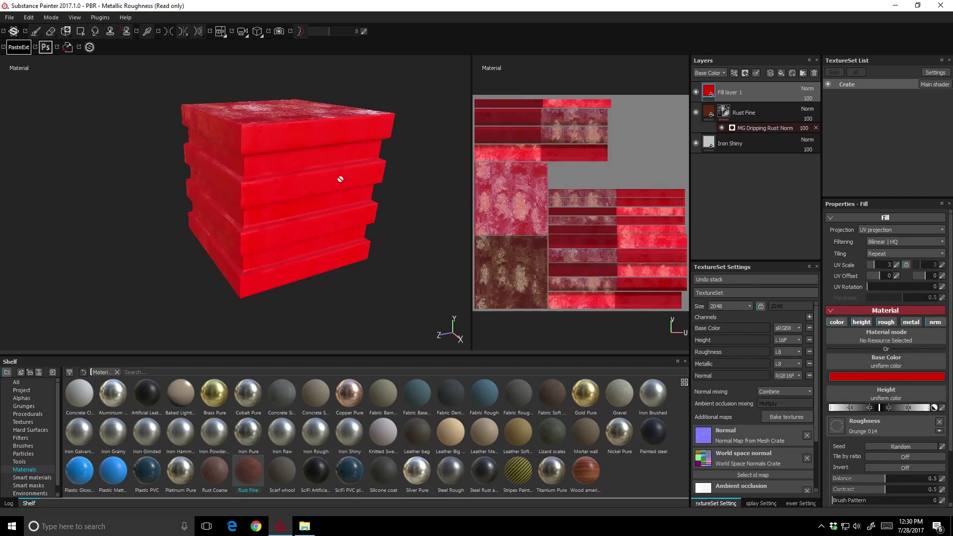
left_click_drag(266, 139, 295, 137, "alt")
middle_click_drag(295, 137, 353, 234, "alt")
right_click_drag(353, 234, 357, 255, "alt")
left_click_drag(358, 256, 342, 203, "alt")
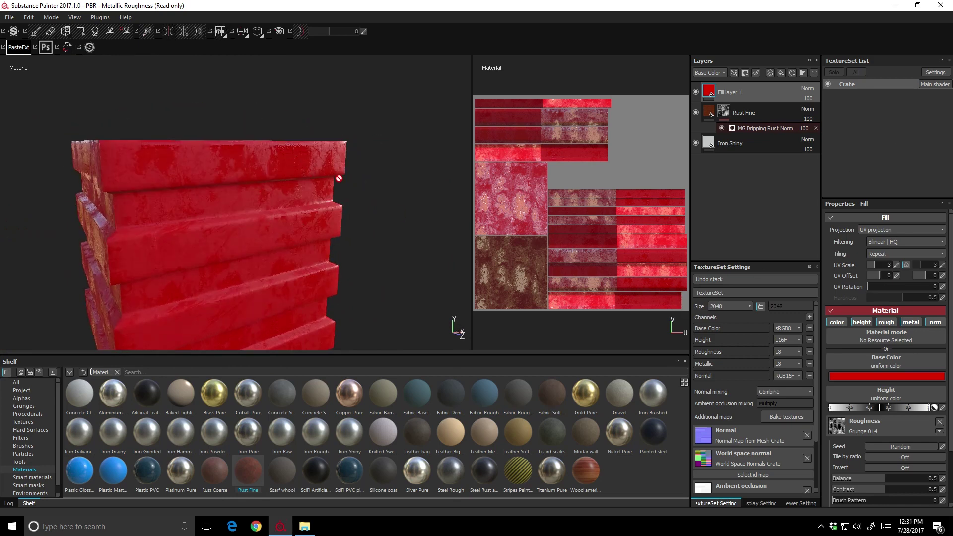
Step: Add a black mask to the red fill layer
right_click(738, 94)
left_click(760, 107)
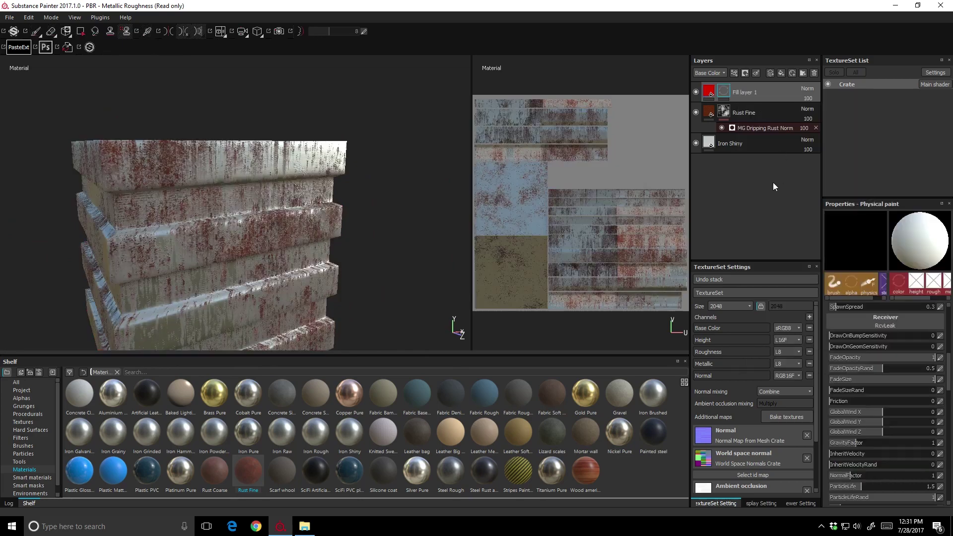
Step: Add an MG Metal Edge Wear generator to the red fill layer's mask and turn on its Invert option
right_click(725, 95)
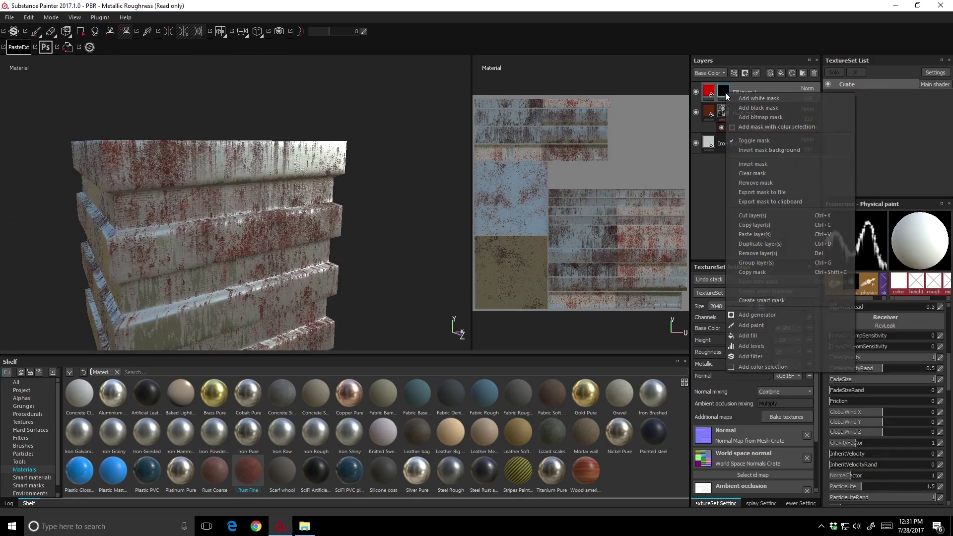
left_click(752, 315)
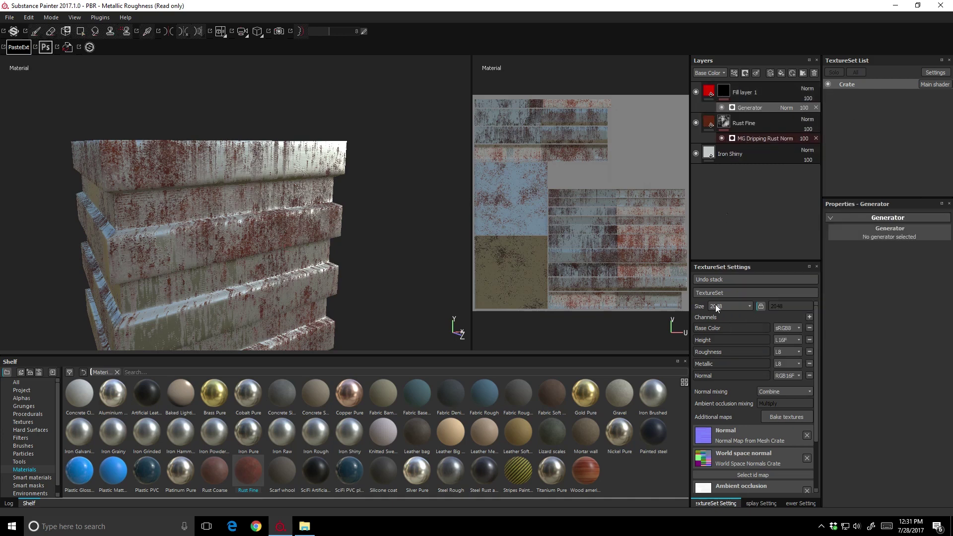
left_click(890, 231)
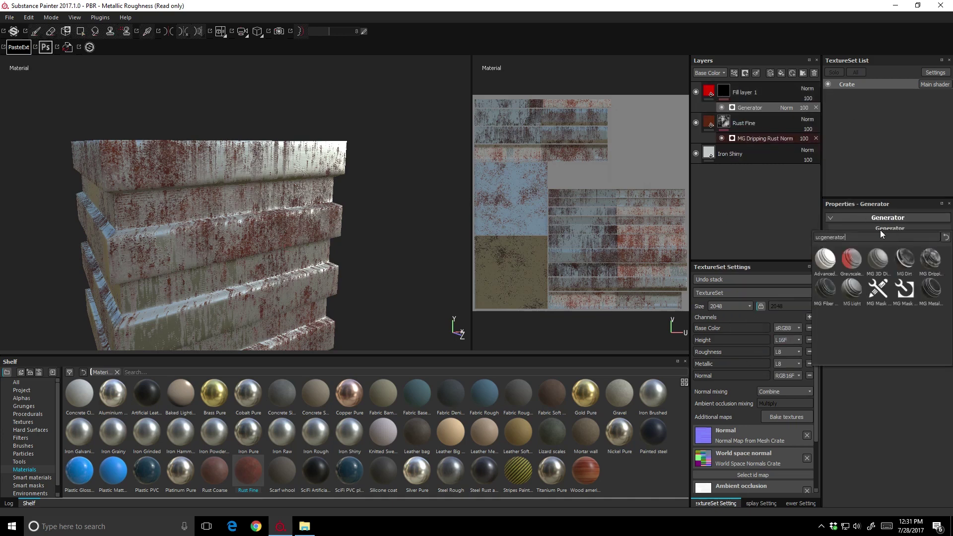
left_click(931, 288)
left_click_drag(212, 185, 224, 154, "alt")
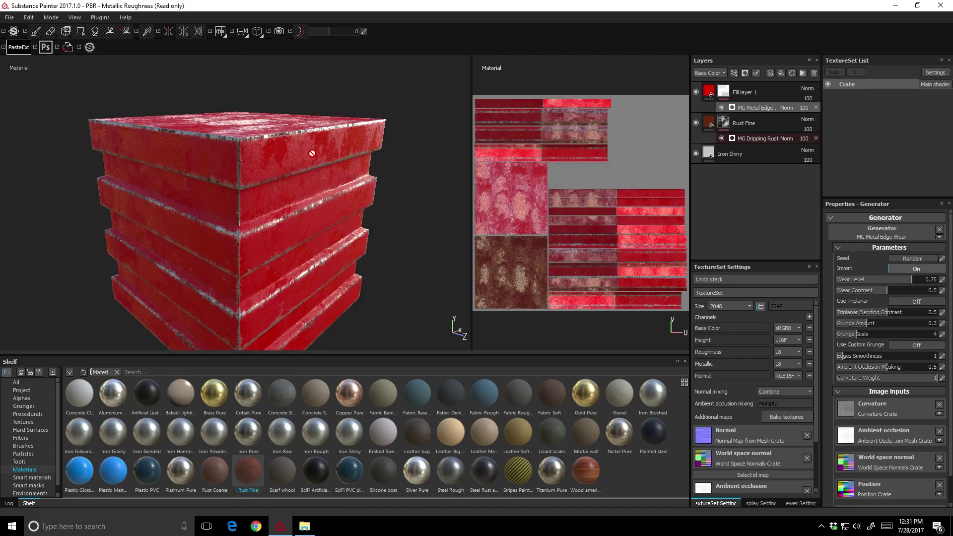
scroll(281, 169, "up", 5)
left_click_drag(281, 169, 372, 171, "alt")
left_click_drag(268, 196, 340, 200, "alt")
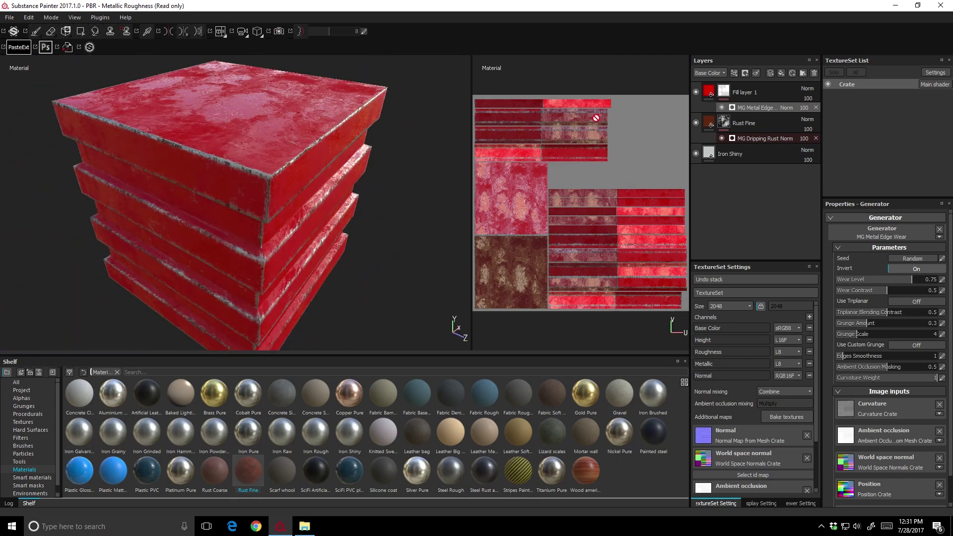
Step: Add a paint effect above the MG Metal Edge Wear generator in the red fill layer's mask
right_click(725, 88)
left_click(750, 308)
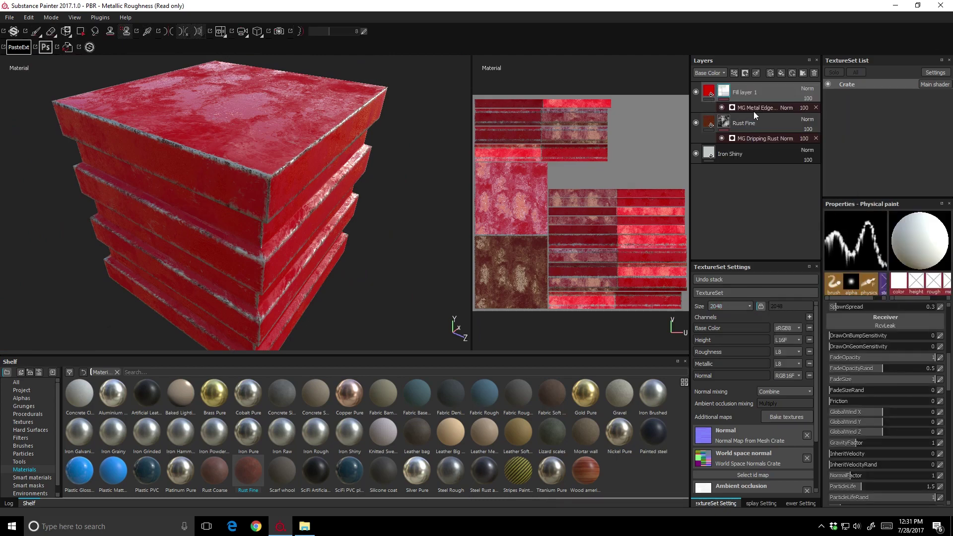
right_click(733, 92)
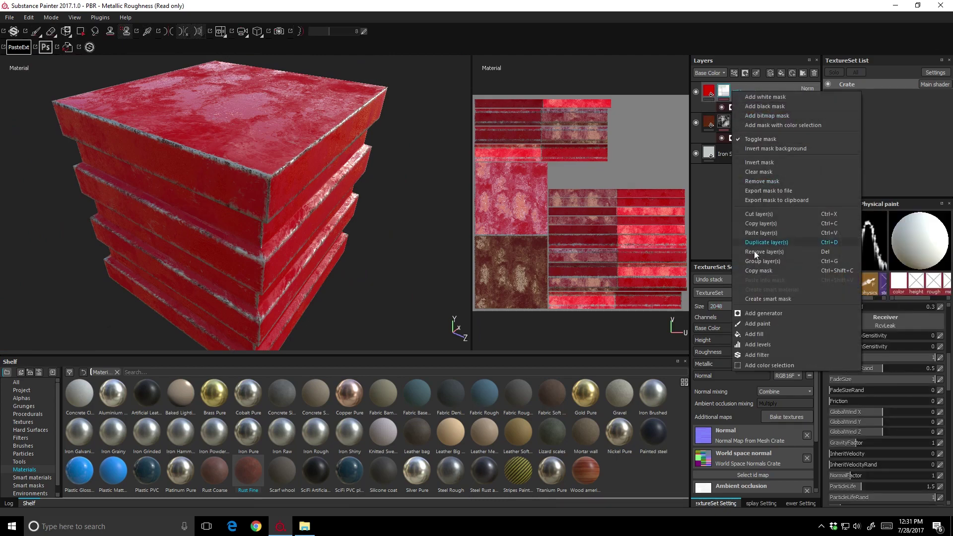
left_click(759, 325)
Step: Try a physical paint stroke on the mask near the crate's upper corner and undo it
left_click_drag(258, 139, 266, 115, "alt")
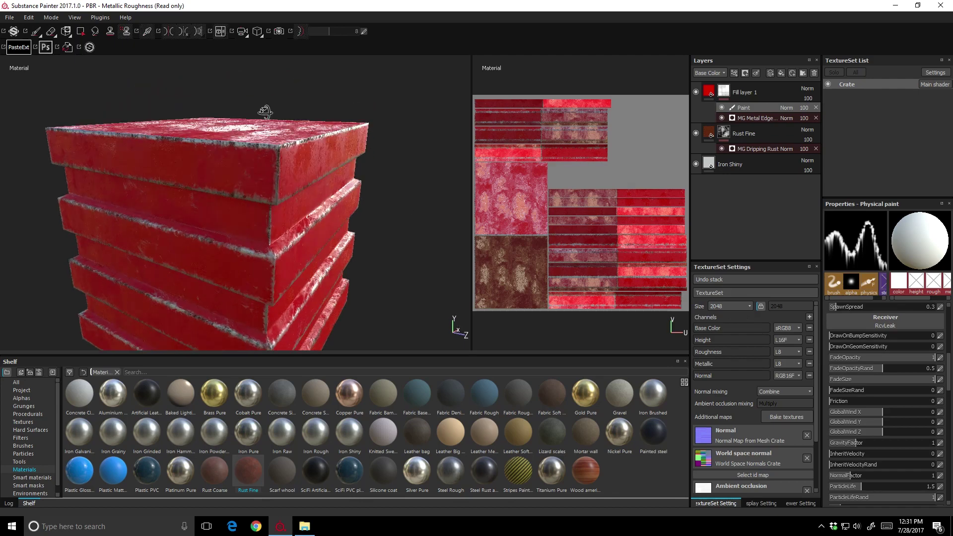
middle_click_drag(270, 119, 304, 164, "alt")
right_click_drag(305, 165, 309, 207, "alt")
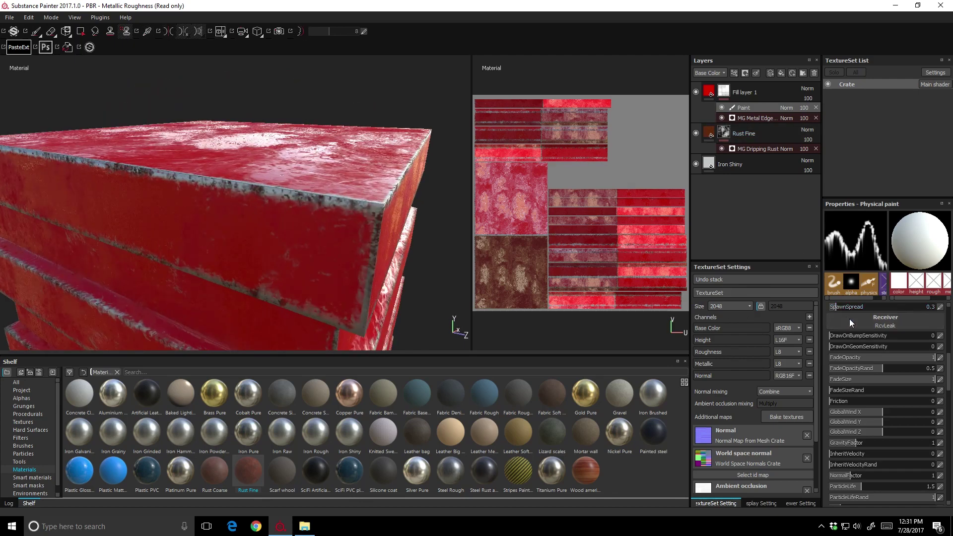
scroll(878, 378, "down", 3)
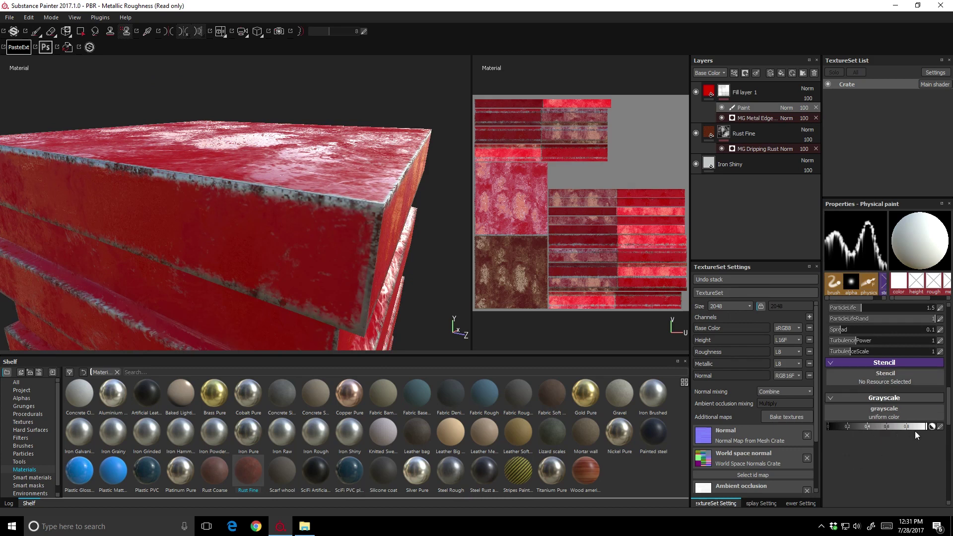
left_click_drag(341, 210, 328, 203)
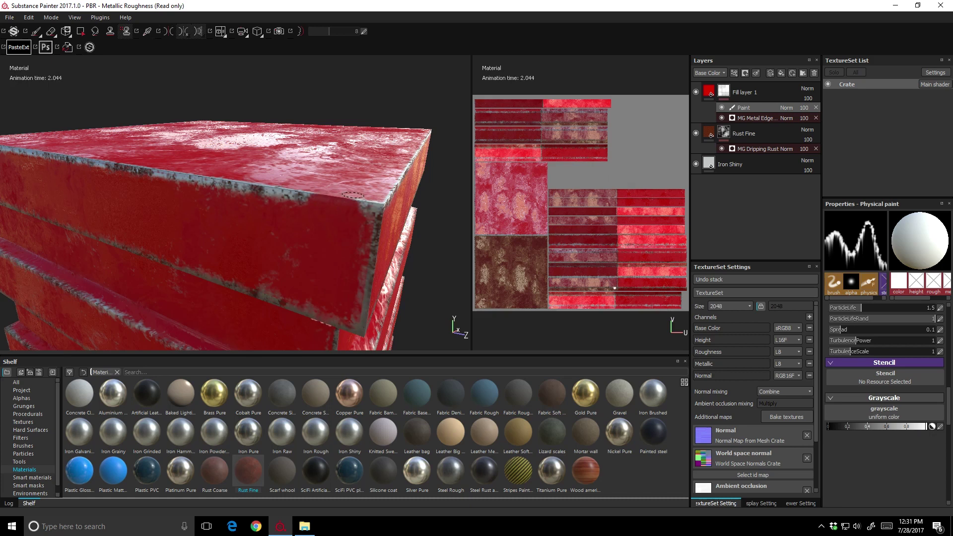
key("ctrl+z")
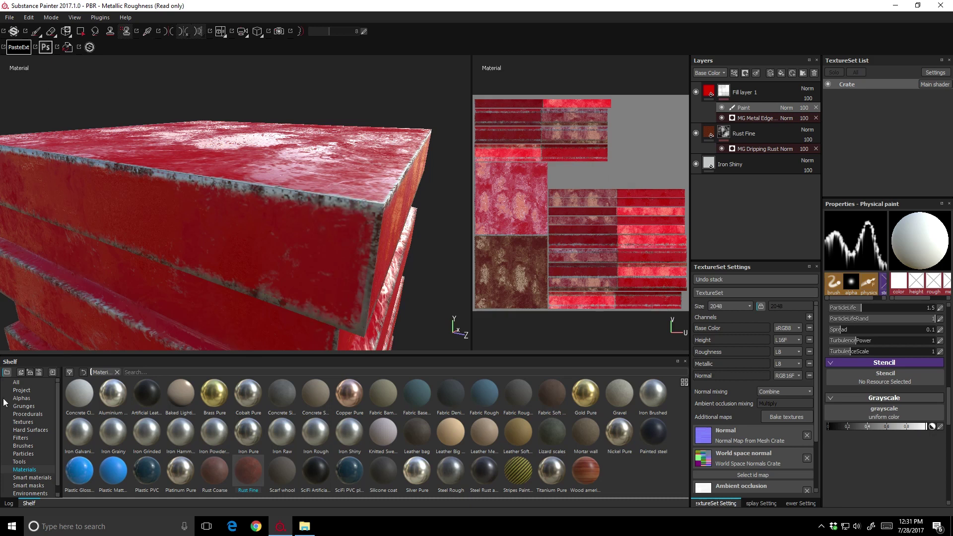
Step: Choose the Dirt 1 brush, reduce its size and paint on the mask along the crate's upper edge
left_click(23, 446)
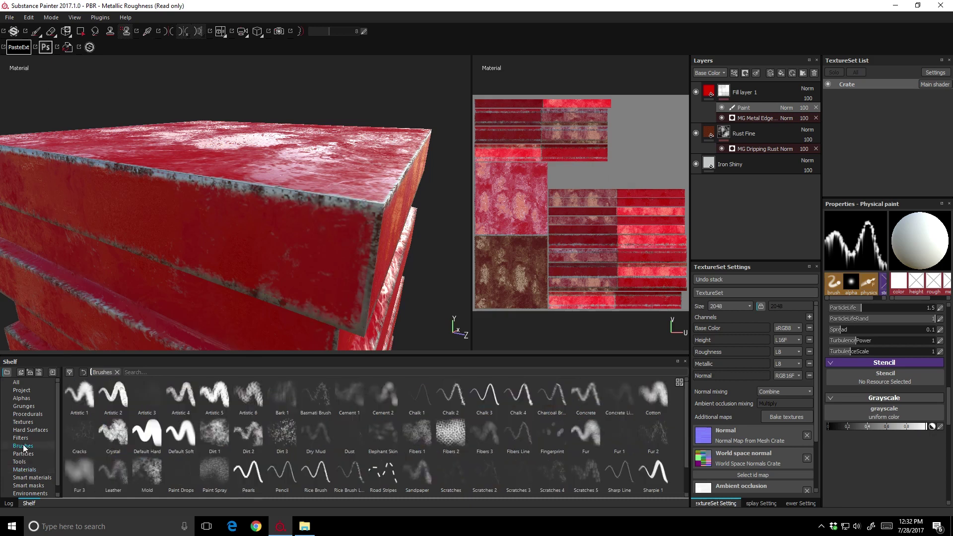
left_click(214, 432)
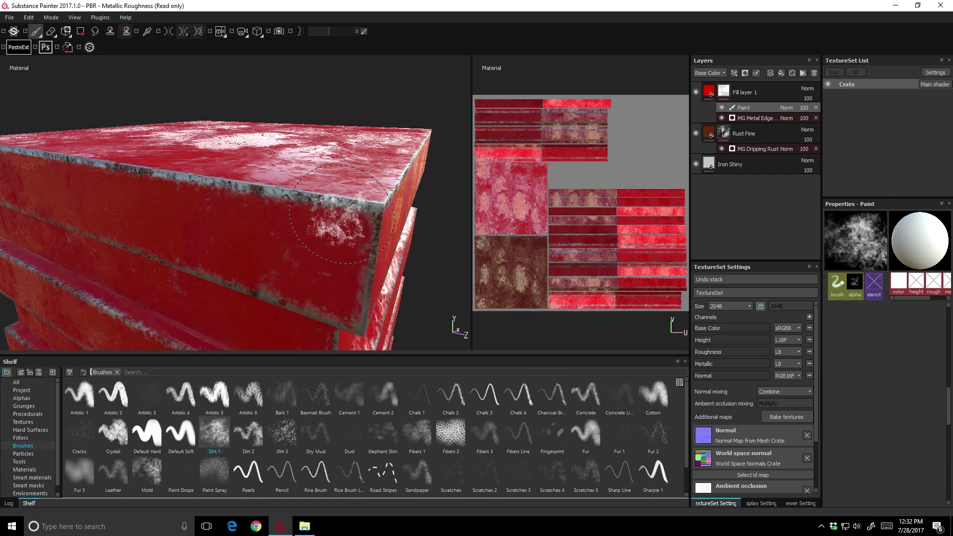
key("bracketleft")
key("bracketleft")
key("bracketleft")
key("bracketleft")
key("bracketleft")
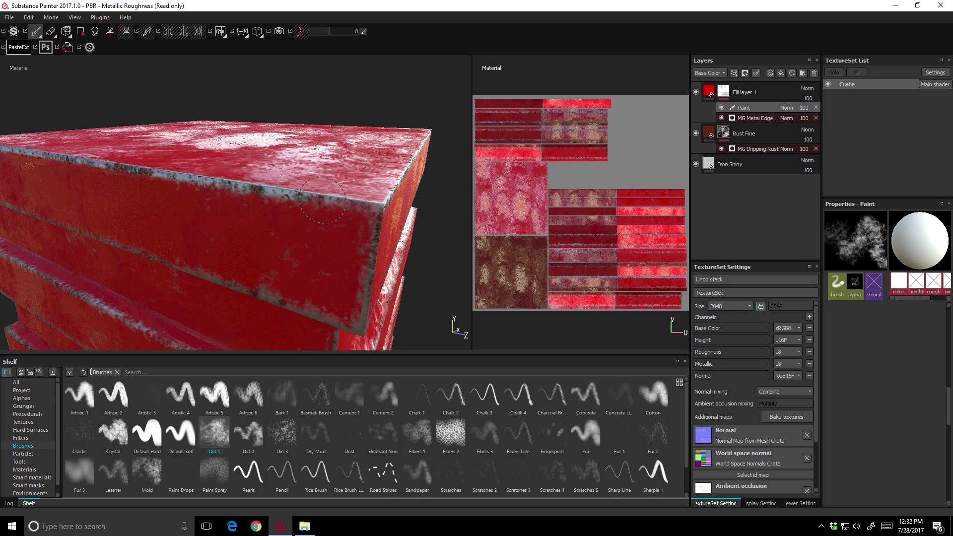
mouse_move(298, 193)
left_mouse_down()
mouse_move(283, 188)
mouse_move(346, 206)
left_mouse_up()
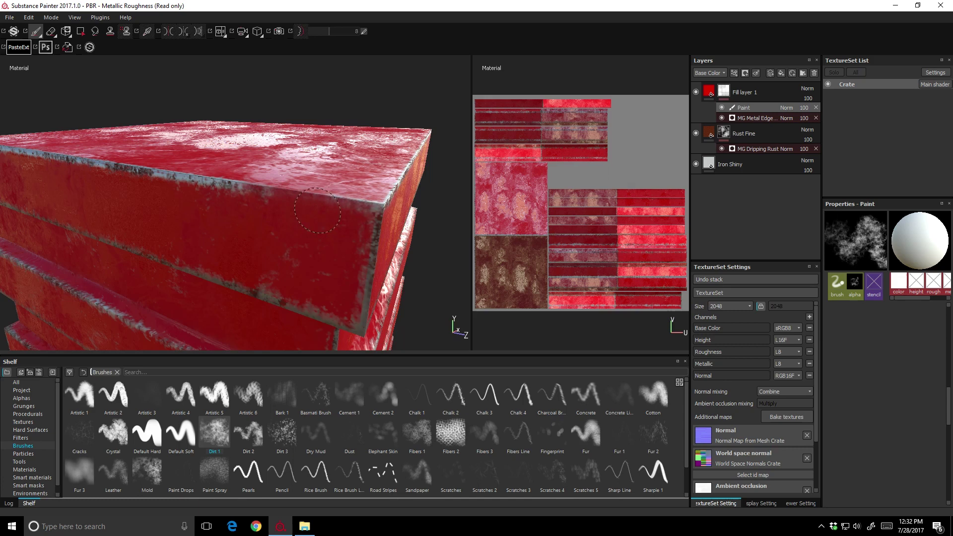
Step: Set the brush's grayscale to black and paint worn patches into the red mask around the crate's corner edges
scroll(883, 364, "up", 5)
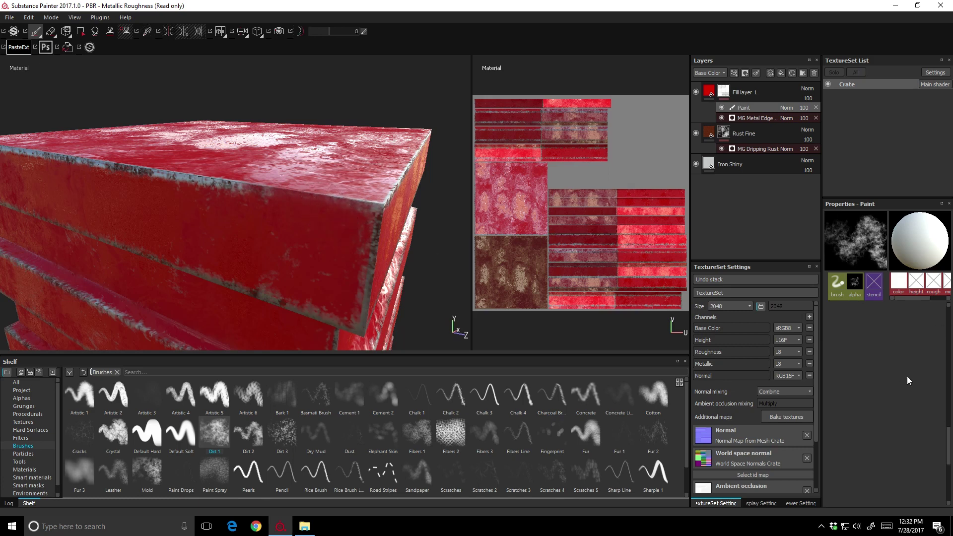
left_click_drag(903, 444, 818, 441)
mouse_move(312, 223)
left_mouse_down()
mouse_move(280, 198)
mouse_move(249, 199)
mouse_move(276, 208)
mouse_move(396, 209)
left_mouse_up()
mouse_move(365, 239)
left_mouse_down("alt")
mouse_move(350, 244)
mouse_move(318, 214)
left_mouse_up("alt")
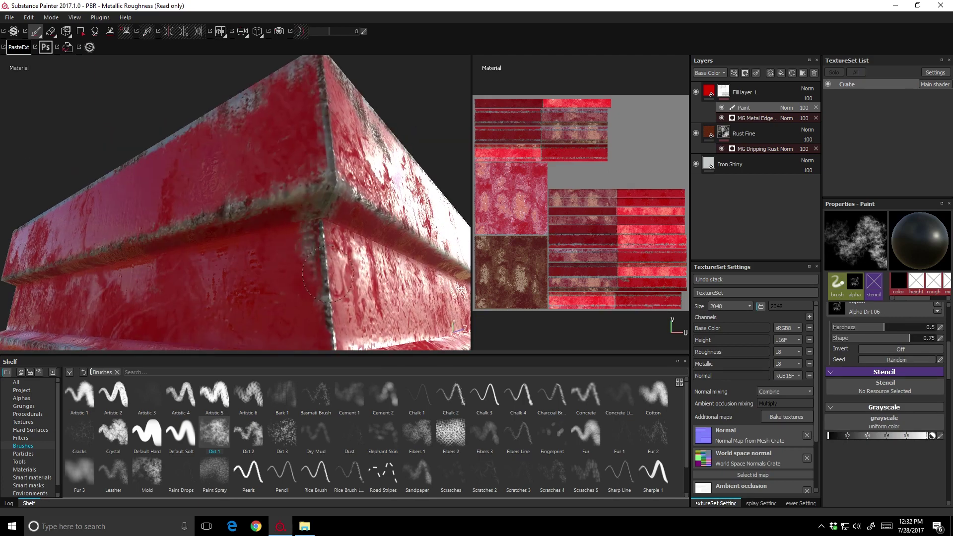
mouse_move(330, 278)
left_mouse_down("alt")
mouse_move(275, 169)
mouse_move(348, 161)
mouse_move(273, 165)
mouse_move(370, 124)
mouse_move(268, 213)
mouse_move(256, 194)
mouse_move(270, 171)
left_mouse_up("alt")
mouse_move(338, 183)
left_mouse_down("alt")
mouse_move(331, 122)
mouse_move(395, 124)
mouse_move(343, 119)
mouse_move(280, 130)
left_mouse_up("alt")
right_click_drag(375, 118, 318, 119, "alt")
left_click_drag(373, 118, 348, 197, "alt")
right_click_drag(348, 198, 385, 191, "alt")
left_click_drag(385, 191, 428, 168, "alt")
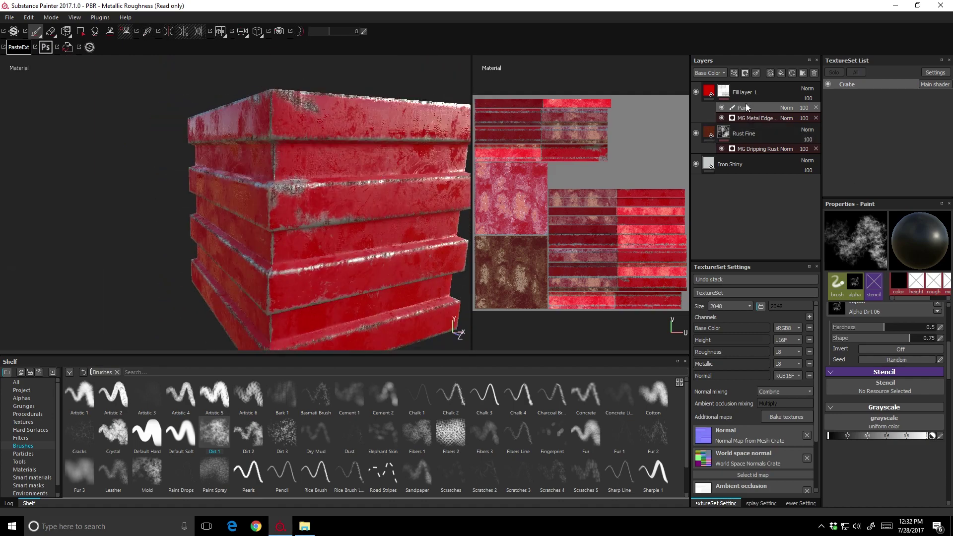
Step: Replace the paint effect and MG Metal Edge Wear generator on the red layer's mask with a fill effect
left_click(816, 108)
left_click(816, 109)
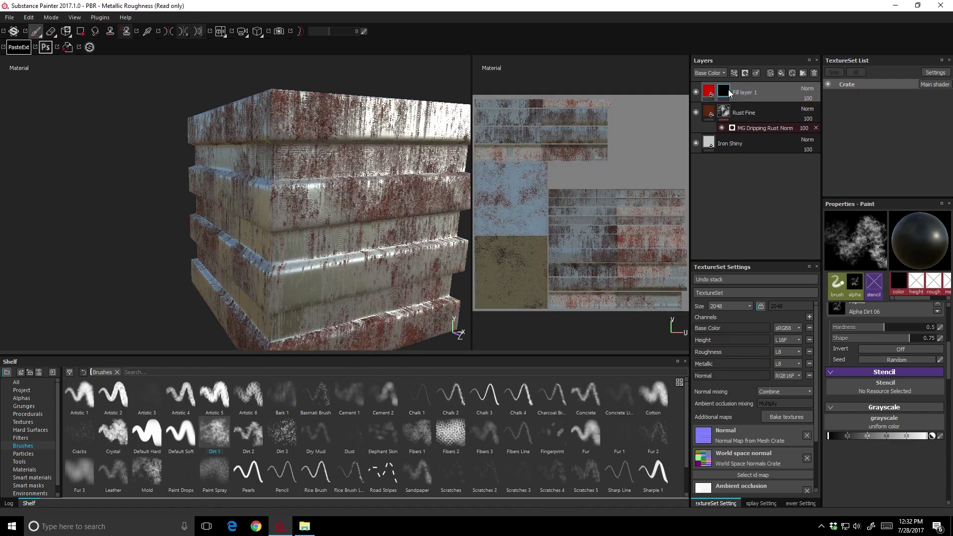
right_click(728, 94)
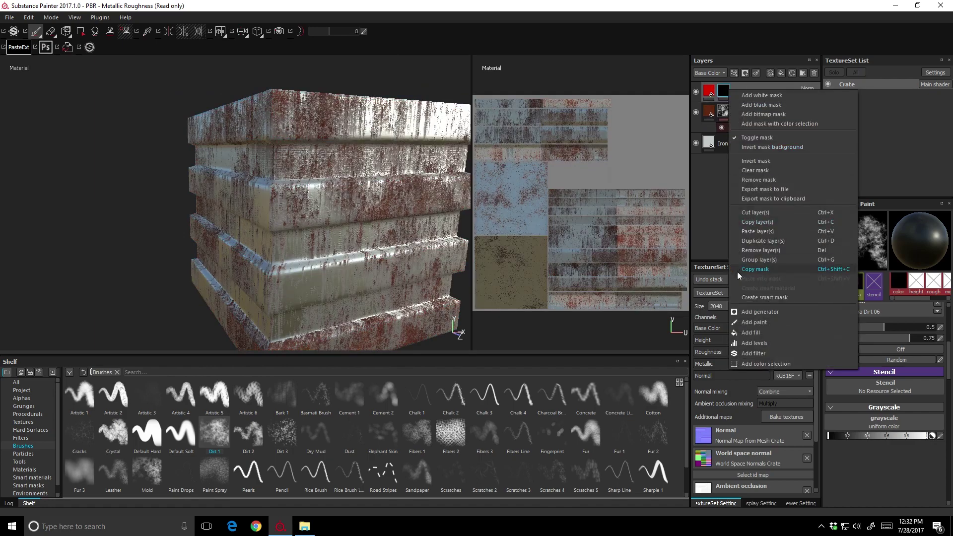
left_click(750, 335)
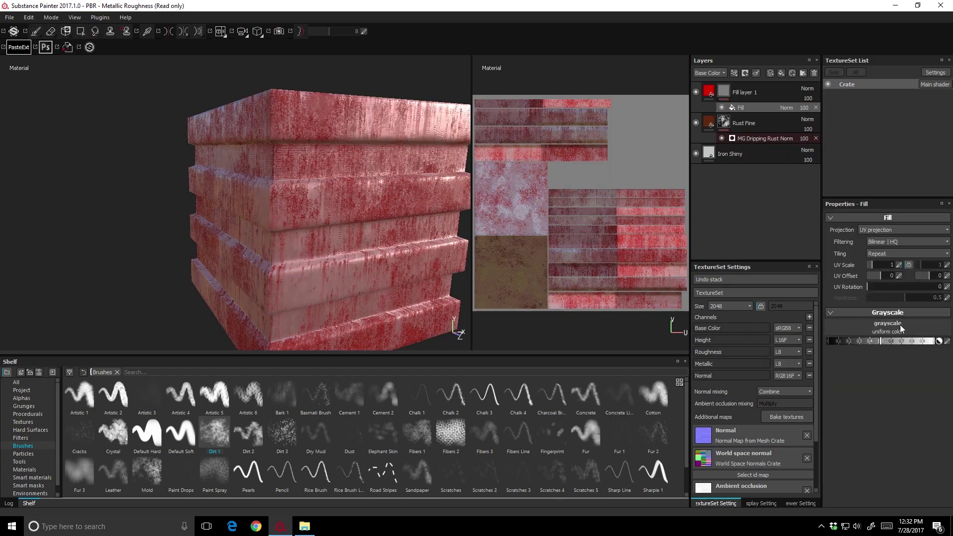
Step: Assign Grunge 014 to the mask fill's grayscale and inspect the result around the crate
left_click(902, 329)
scroll(905, 407, "down", 5)
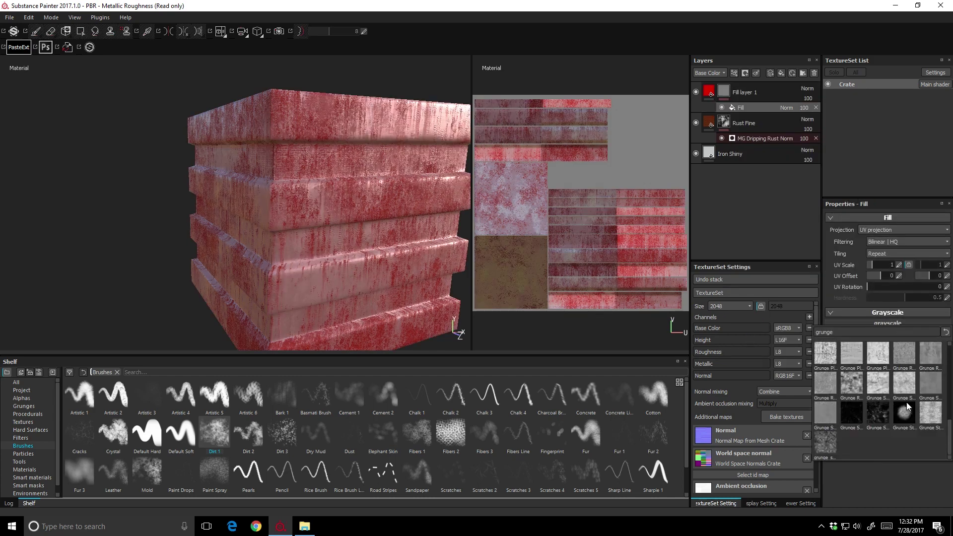
scroll(907, 406, "up", 3)
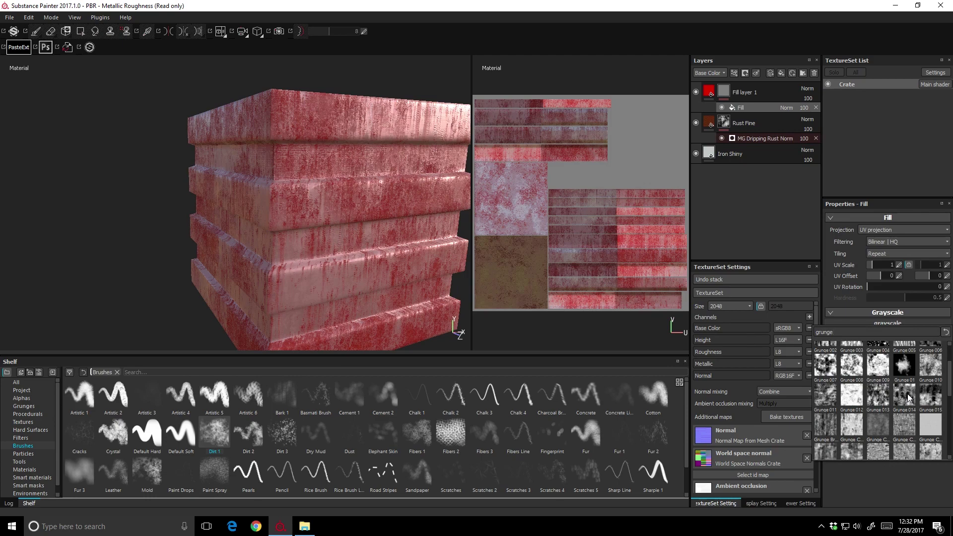
left_click(909, 397)
left_click_drag(312, 113, 337, 141, "alt")
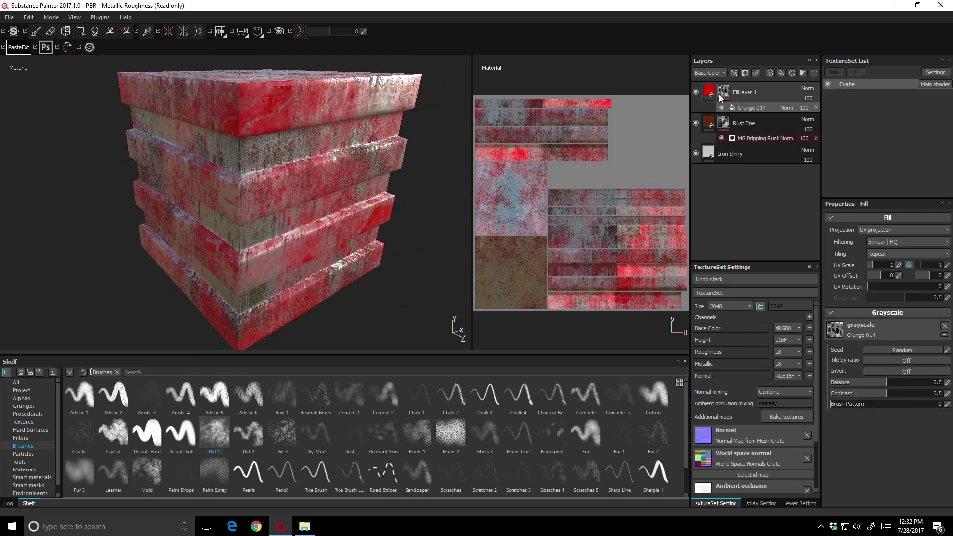
left_click_drag(343, 133, 294, 116, "alt")
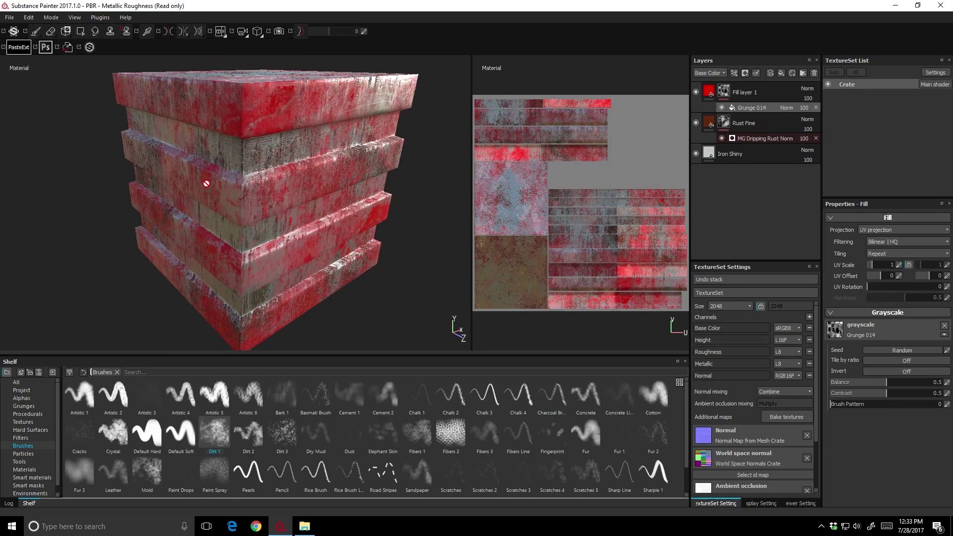
left_click_drag(356, 193, 310, 163, "alt")
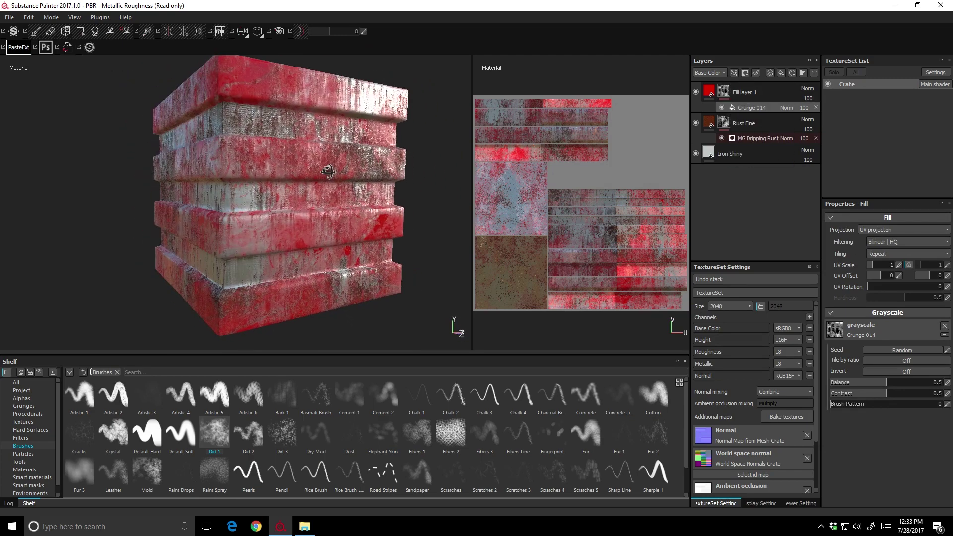
Step: Set the Grunge 014 fill's Contrast to 1, inspect the crate, and remove the fill effect from the mask
left_click_drag(887, 393, 949, 397)
right_click_drag(245, 243, 260, 205, "alt")
left_click_drag(284, 191, 323, 173, "alt")
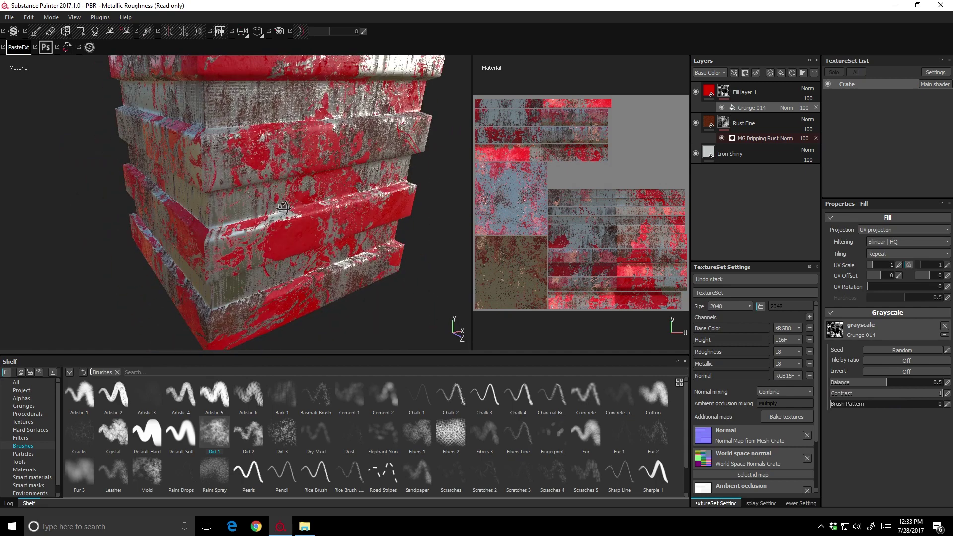
left_click(817, 108)
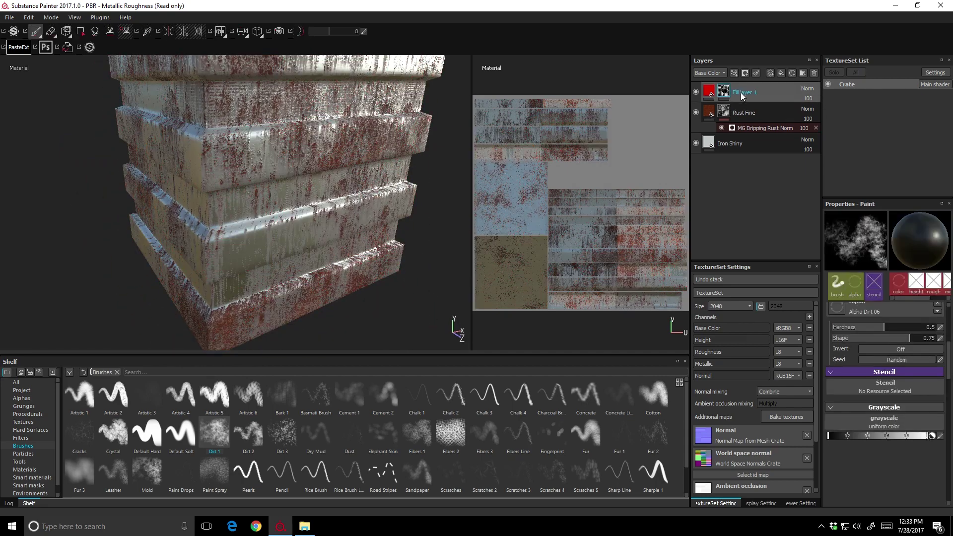
Step: Add a generator to the red layer's mask, choose MG Metal Edge Wear and turn on Invert
right_click(742, 93)
left_click(766, 315)
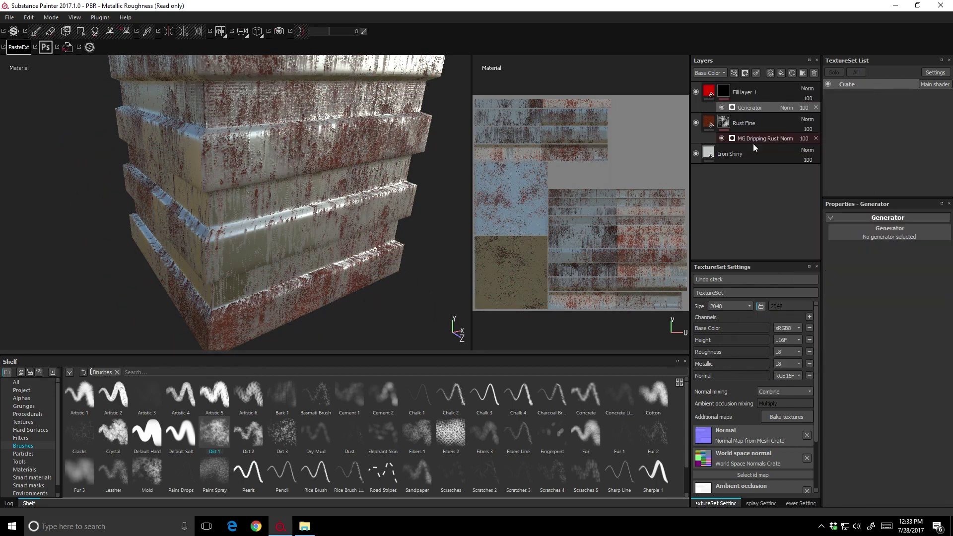
left_click(889, 228)
left_click(930, 293)
left_click(916, 269)
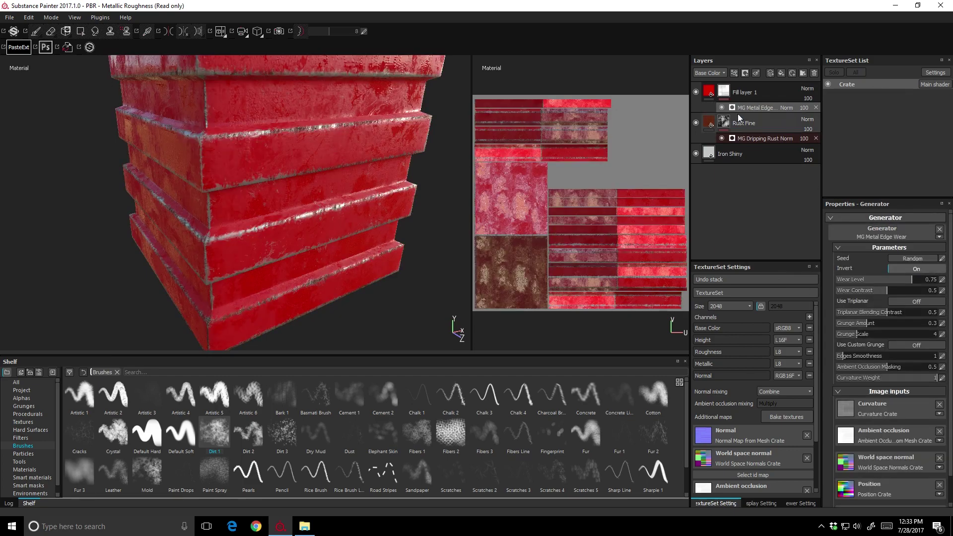
left_click_drag(334, 182, 352, 204, "alt")
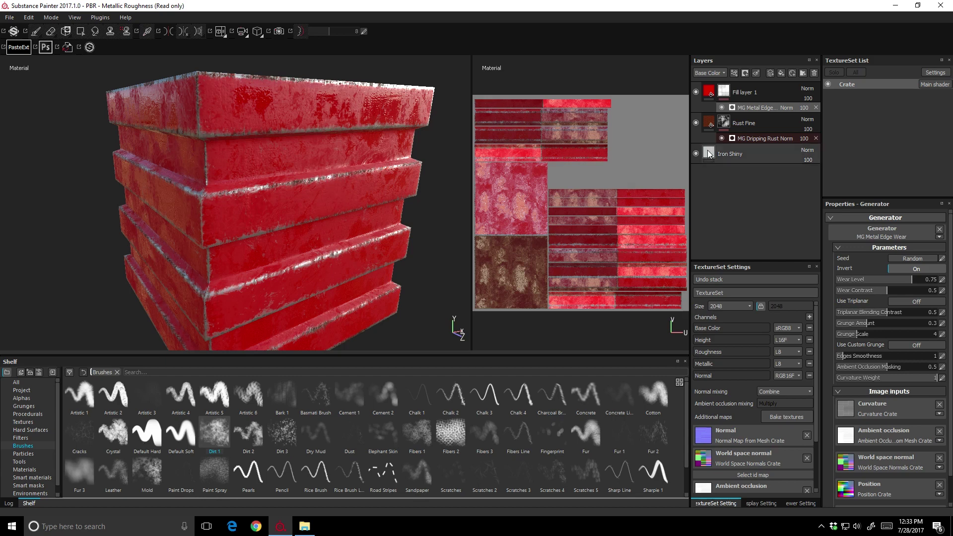
Step: Add another Rust Fine material layer from the shelf and place it above the red fill layer
left_click(22, 470)
left_click_drag(247, 475, 734, 85)
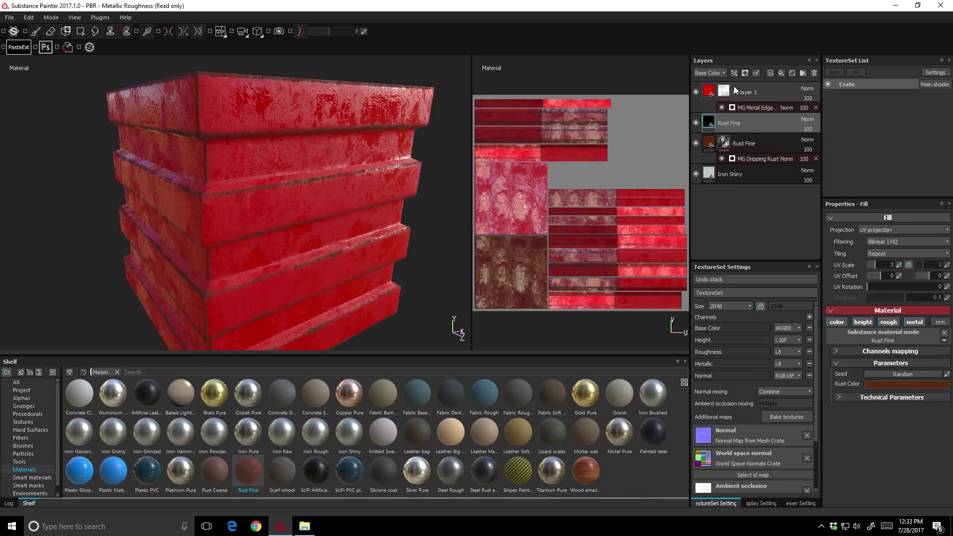
left_click_drag(727, 123, 734, 83)
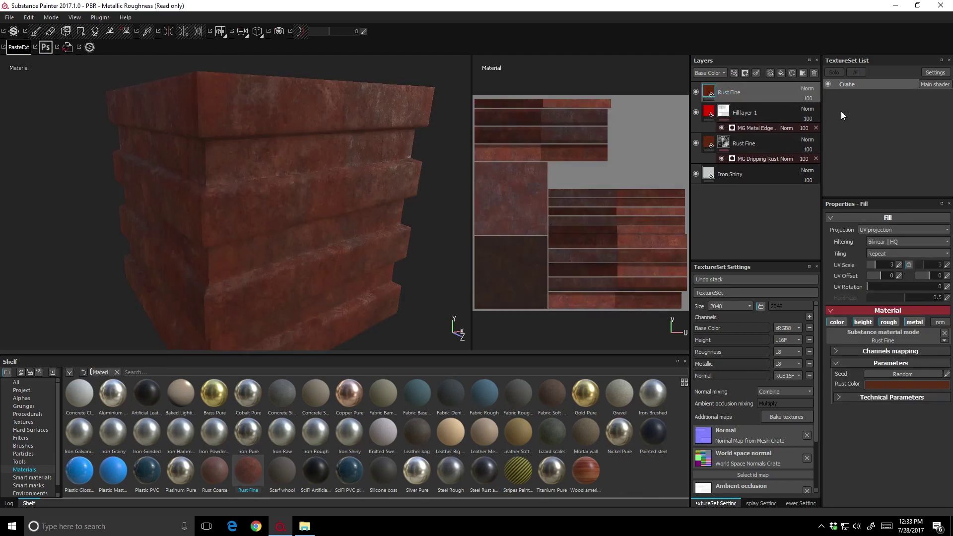
Step: Add a black mask to the uppermost Rust Fine layer and add a paint effect to that mask
right_click(723, 91)
left_click(744, 108)
right_click(724, 92)
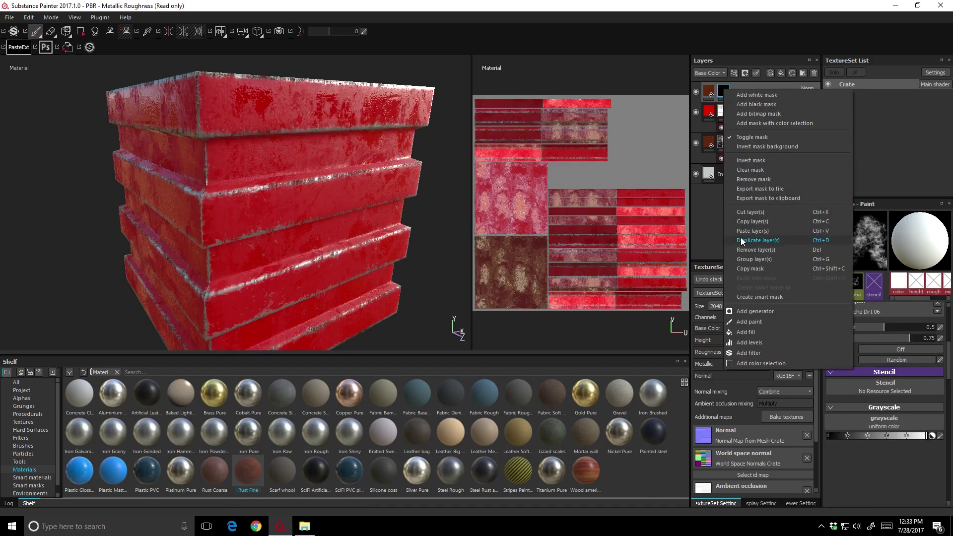
left_click(749, 322)
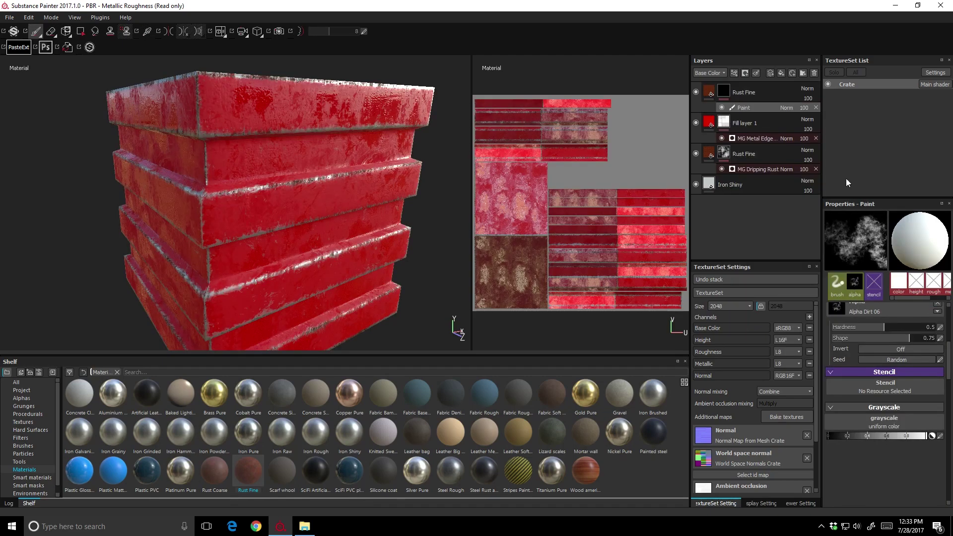
Step: Pick the Leaks Heavy particle brush and review its physics, emitter and receiver parameters
left_click(24, 454)
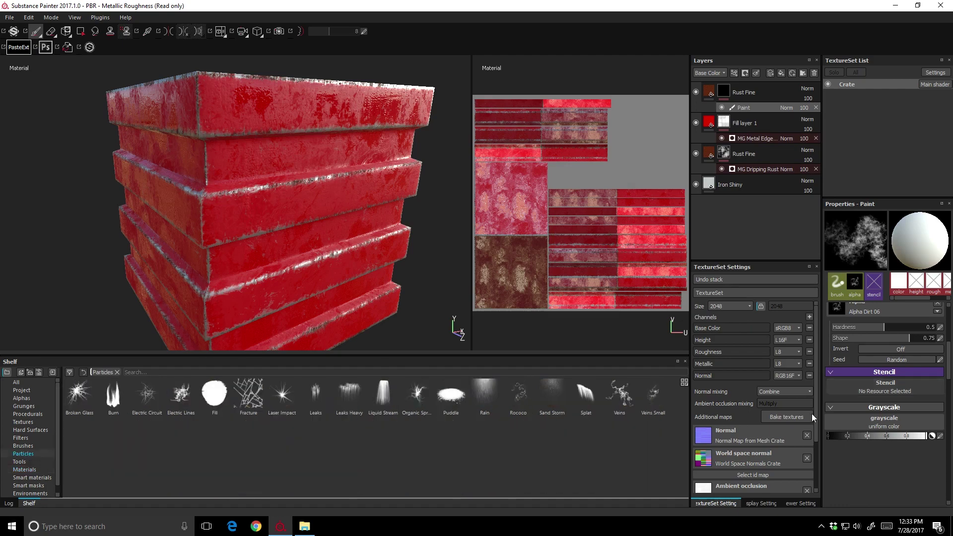
left_click(349, 392)
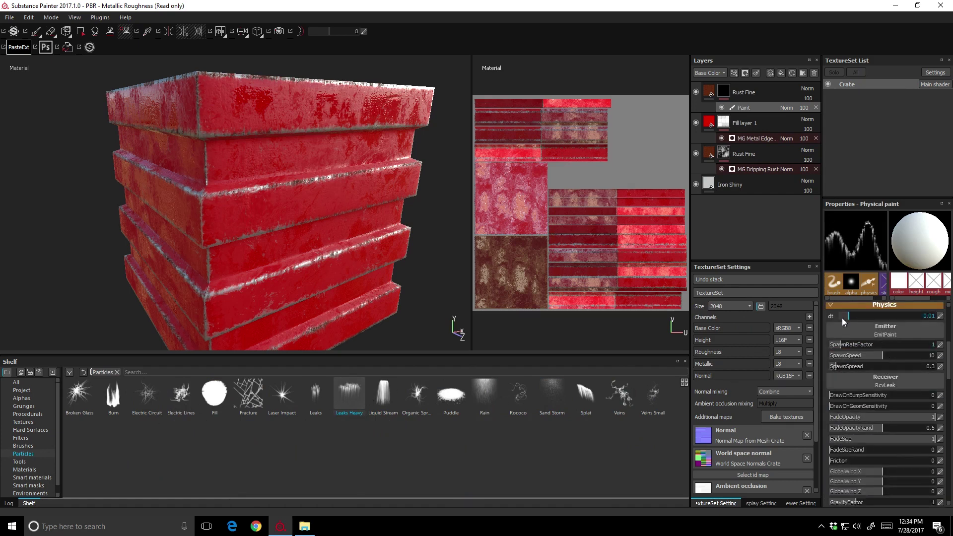
scroll(872, 340, "down", 3)
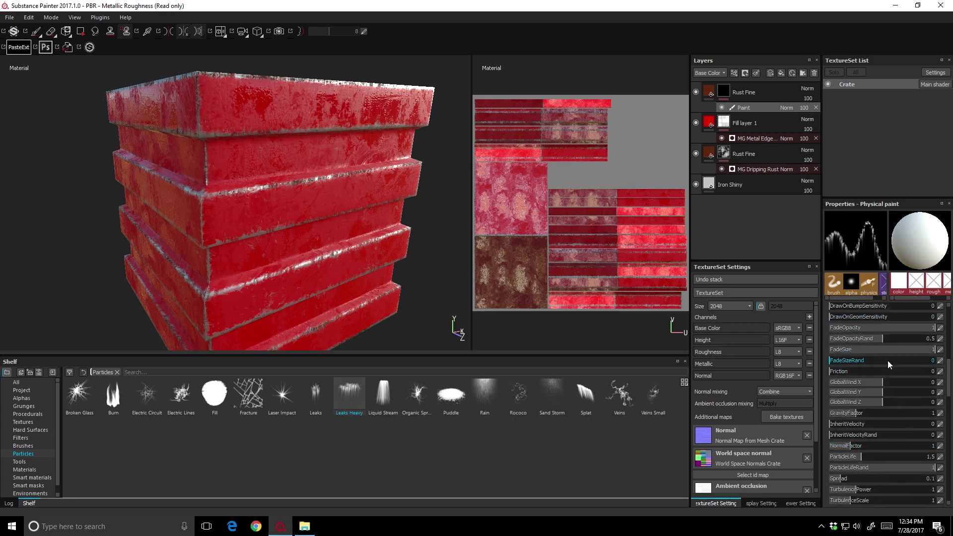
scroll(863, 392, "up", 3)
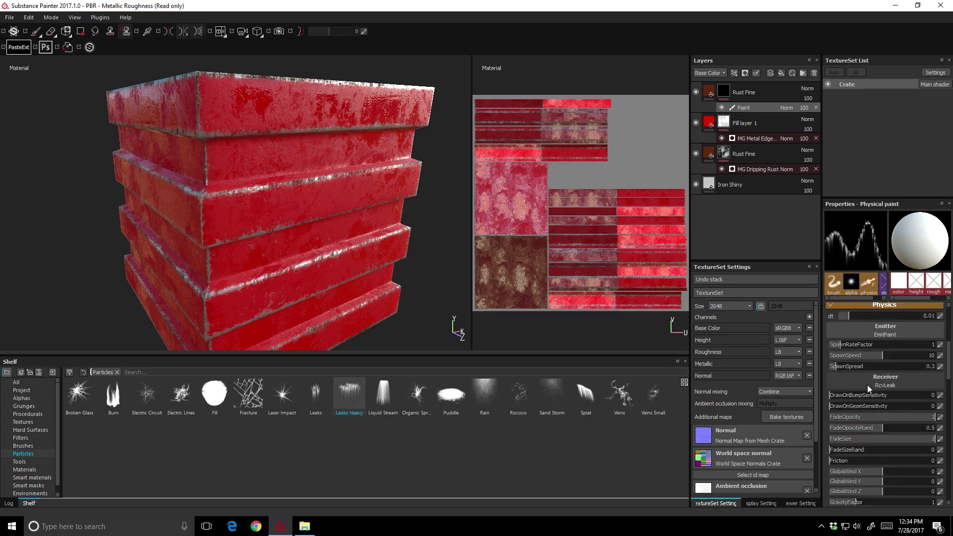
scroll(861, 352, "up", 3)
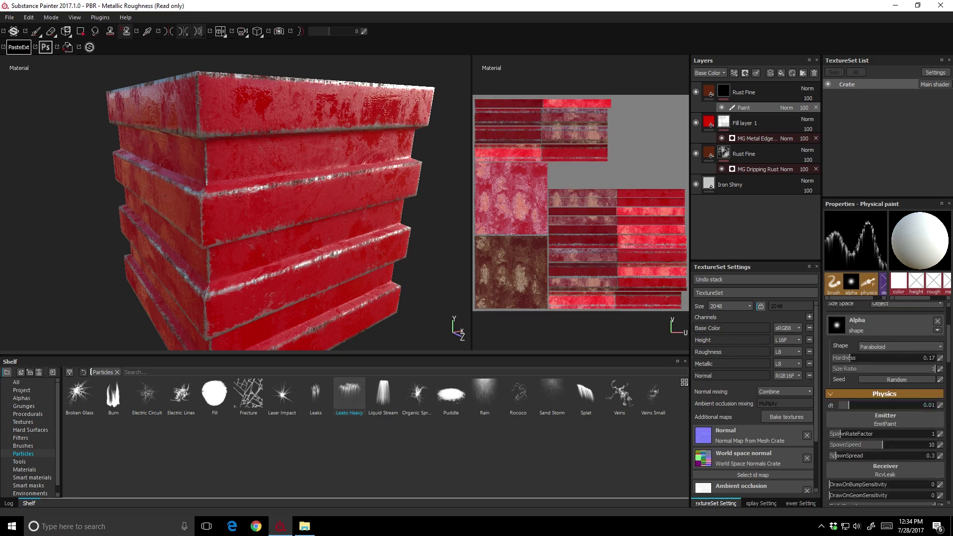
Step: Paint rust leaks into the mask along the undersides of the ridges on one side of the crate
left_click_drag(238, 189, 297, 183, "alt")
right_click_drag(297, 184, 266, 193, "alt")
scroll(266, 193, "up", 3)
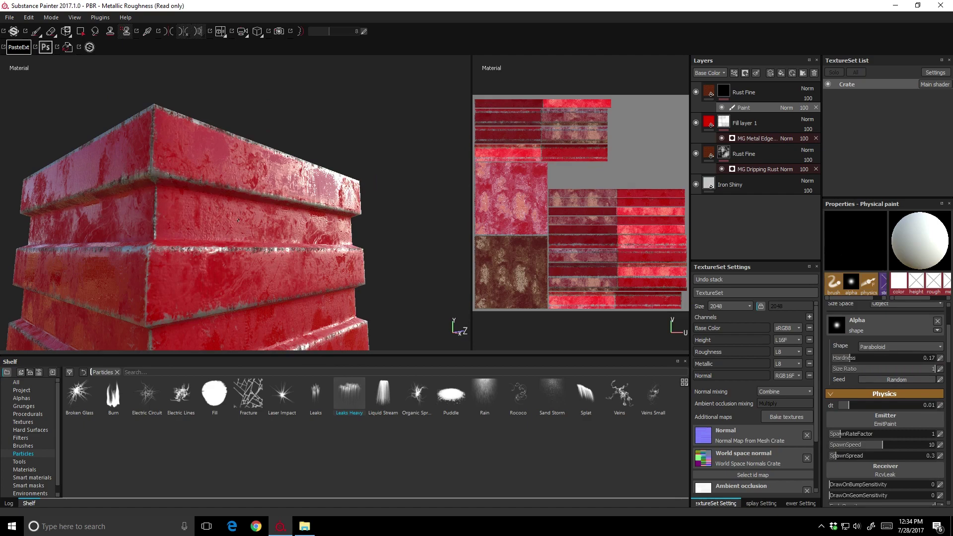
left_click_drag(280, 198, 202, 187, "alt")
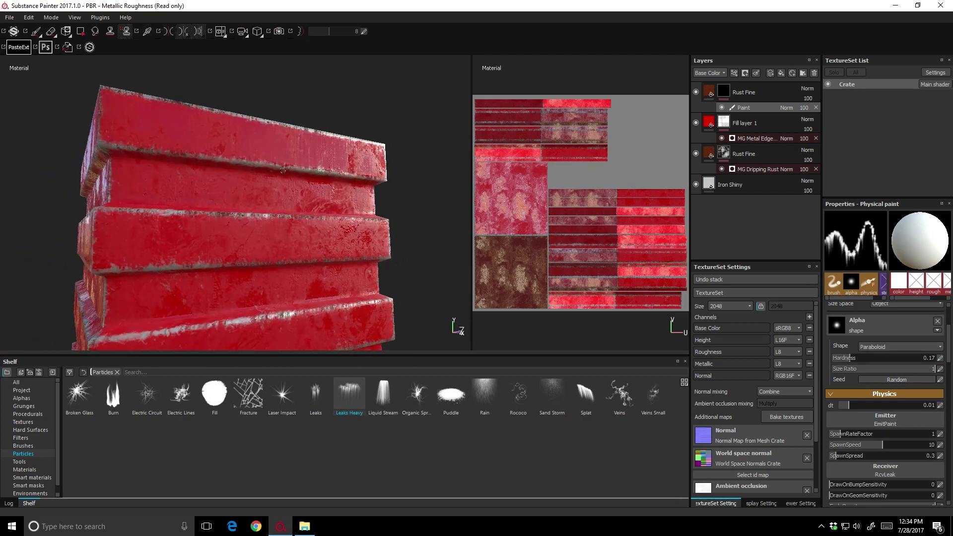
left_click_drag(124, 159, 370, 182)
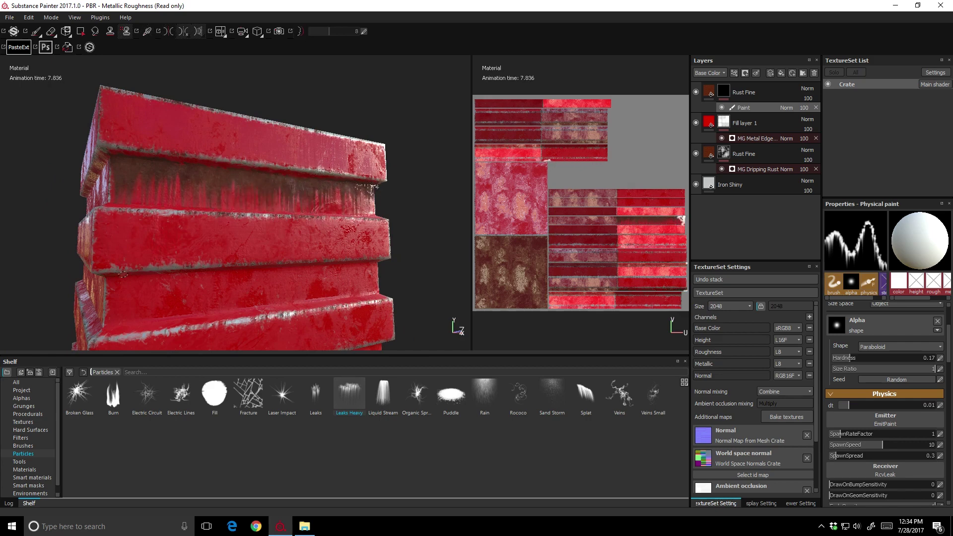
mouse_move(113, 276)
left_mouse_down()
mouse_move(295, 269)
mouse_move(353, 286)
left_mouse_up()
middle_click_drag(353, 286, 319, 141, "alt")
left_click_drag(319, 141, 313, 142, "alt")
left_click_drag(114, 201, 410, 220)
Step: Inspect the painted rust drips on the crate from several angles and distances
mouse_move(338, 174)
left_mouse_down("alt")
mouse_move(297, 262)
mouse_move(298, 232)
mouse_move(276, 180)
left_mouse_up("alt")
mouse_move(300, 197)
right_mouse_down("alt")
mouse_move(297, 235)
mouse_move(293, 193)
right_mouse_up("alt")
left_click_drag(293, 194, 269, 259, "alt")
right_click_drag(270, 258, 297, 293, "alt")
left_click_drag(298, 292, 333, 248, "alt")
middle_click_drag(333, 248, 368, 205, "alt")
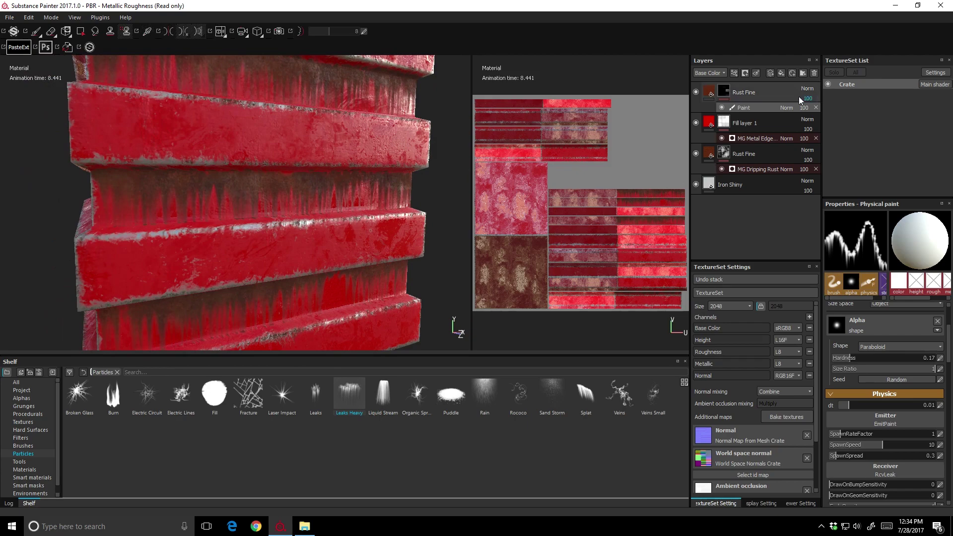
scroll(279, 230, "up", 2)
scroll(280, 230, "down", 6)
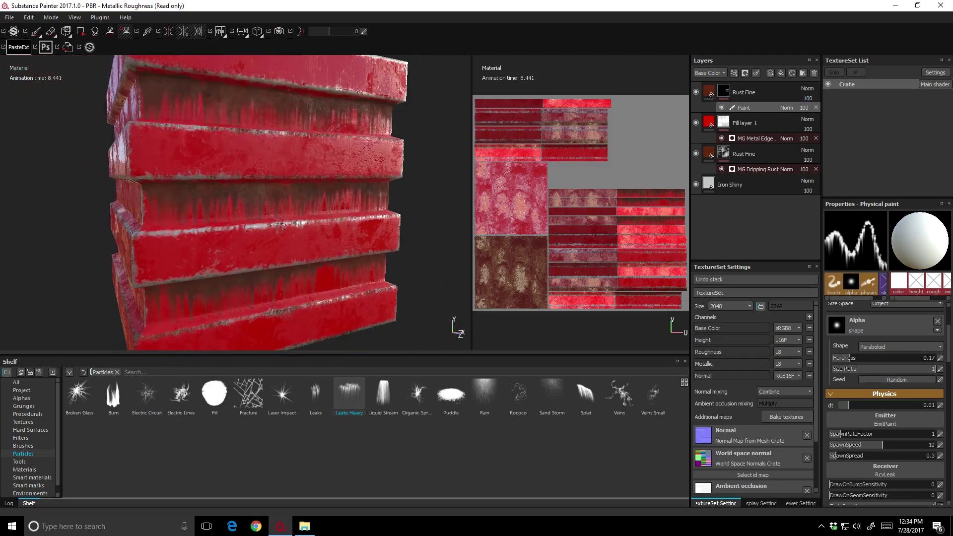
left_click_drag(280, 230, 308, 202, "alt")
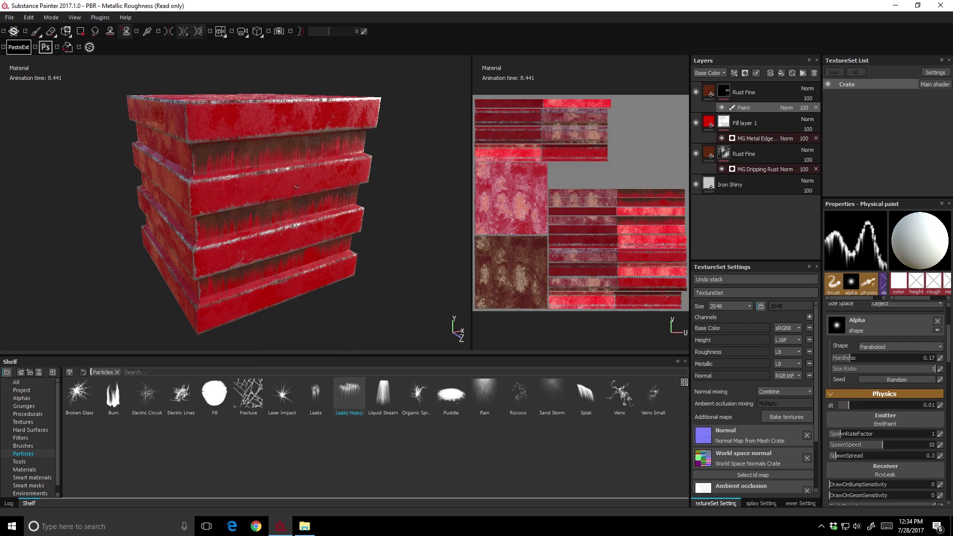
left_click_drag(396, 259, 194, 121, "alt")
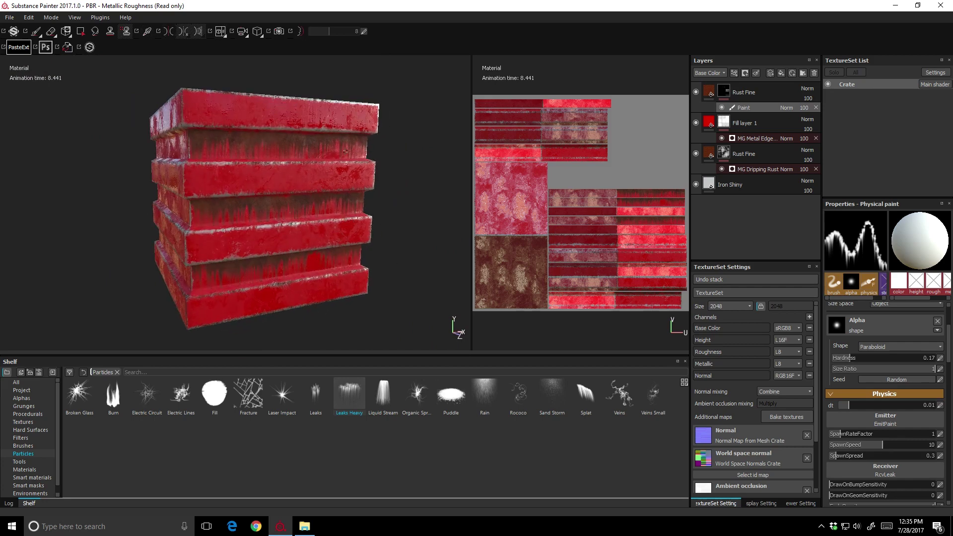
left_click_drag(276, 110, 240, 114, "alt")
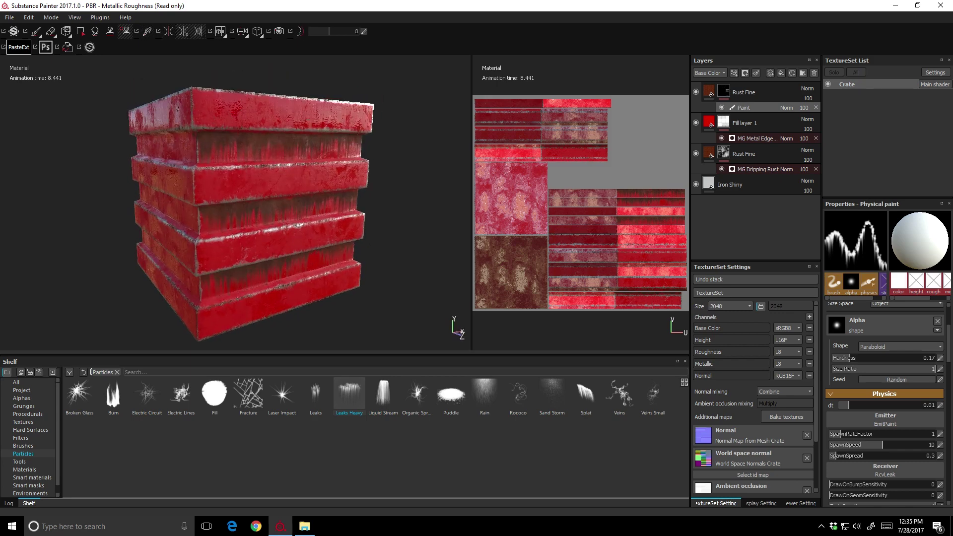
left_click_drag(242, 134, 275, 143, "alt")
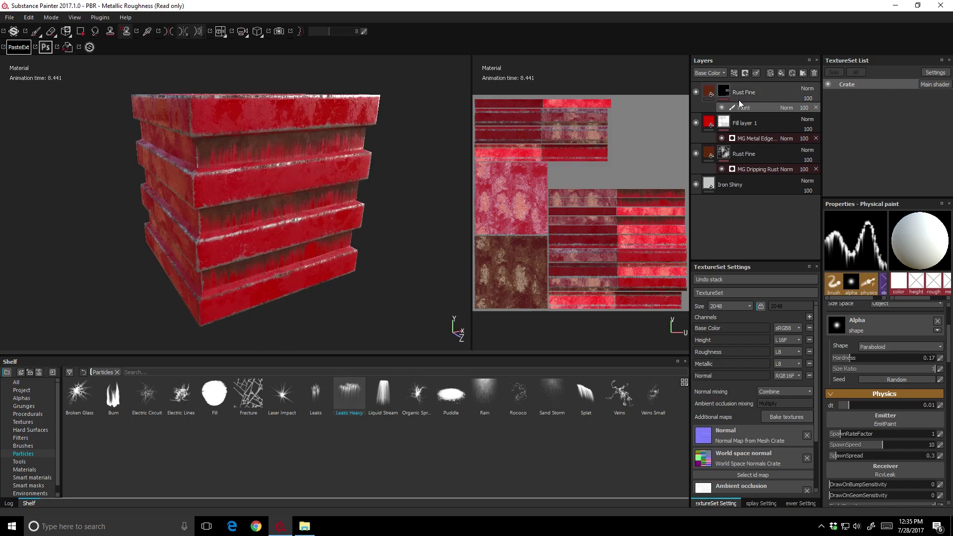
Step: Add a folder at the head of the layer stack and rename it Ridges
left_click(803, 73)
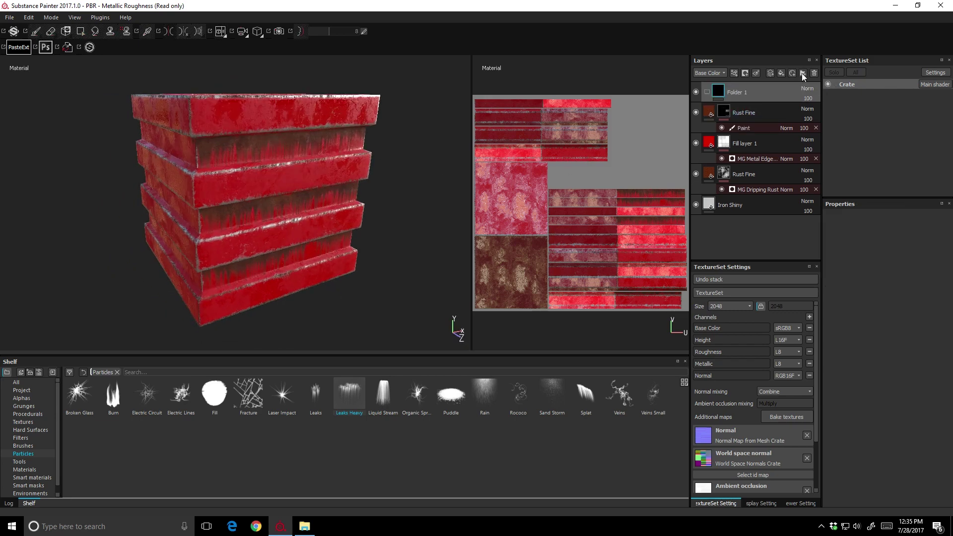
double_click(743, 94)
type("Ridges")
key("Return")
Step: Move all layers from the uppermost Rust Fine down to Iron Shiny into the Ridges folder
left_click(741, 115)
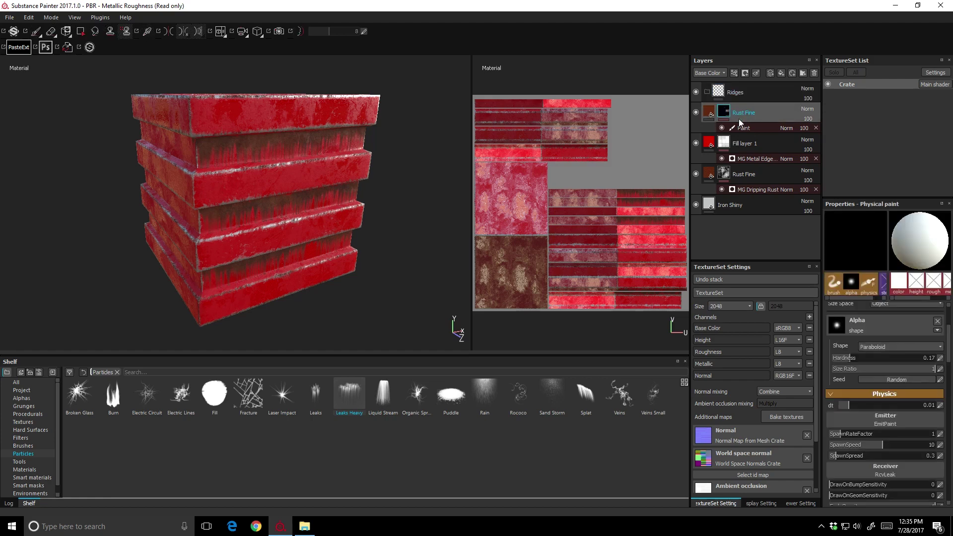
left_click(745, 205)
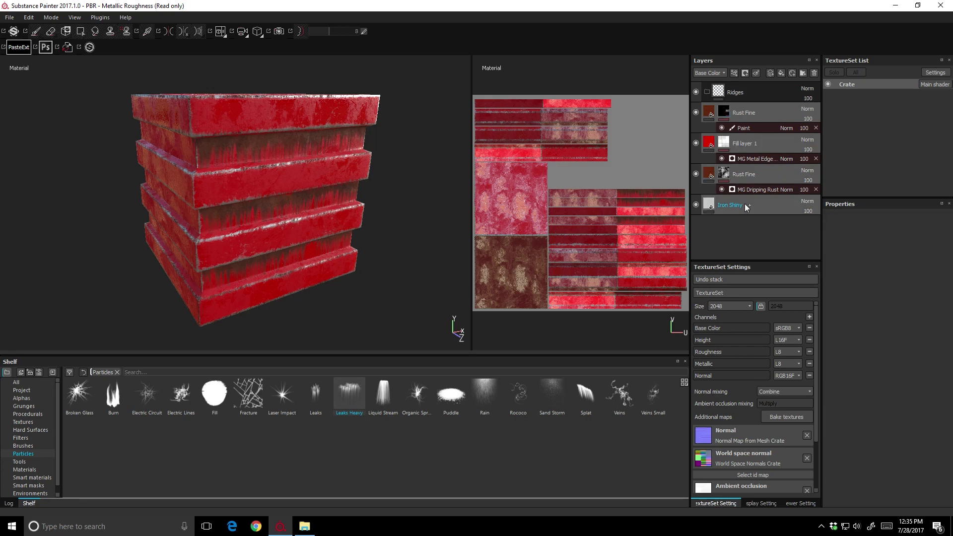
left_click_drag(744, 207, 737, 94)
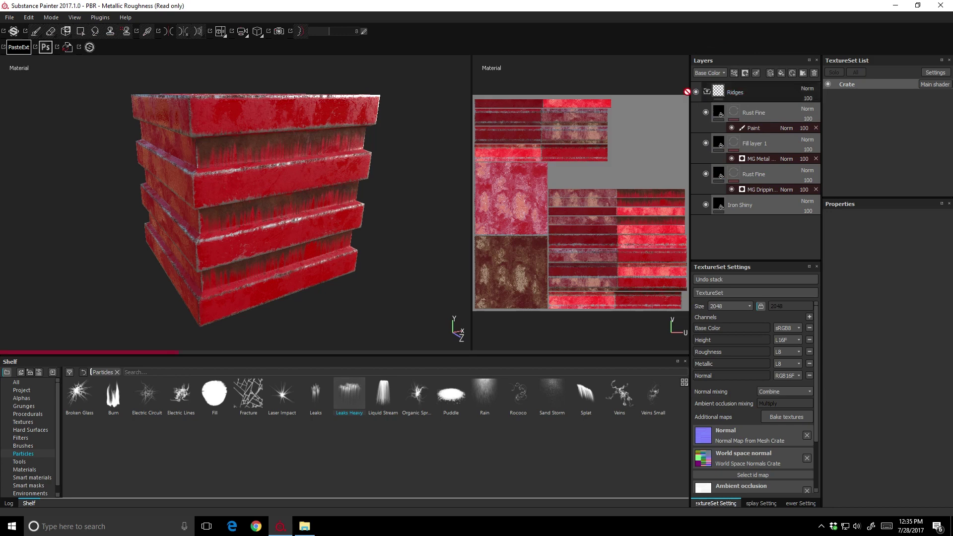
left_click(708, 93)
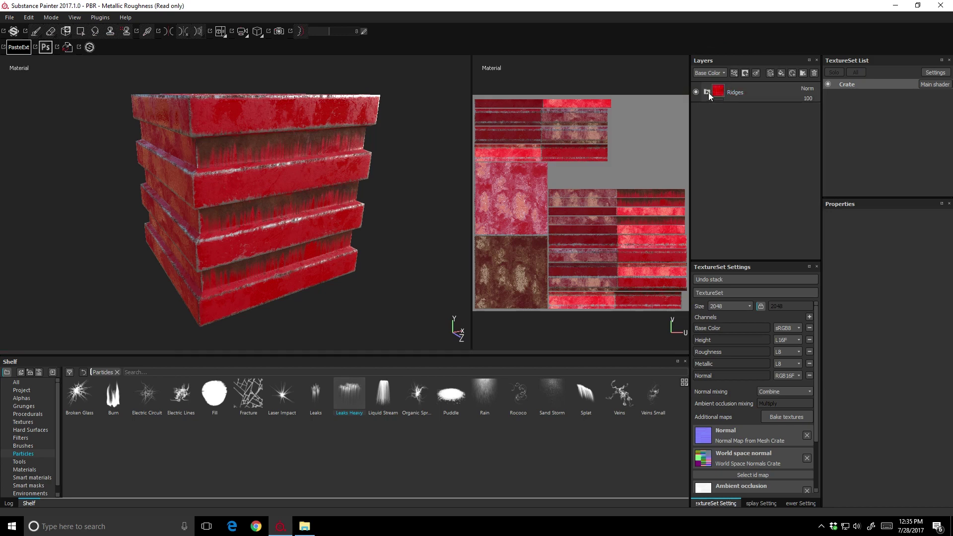
left_click(708, 93)
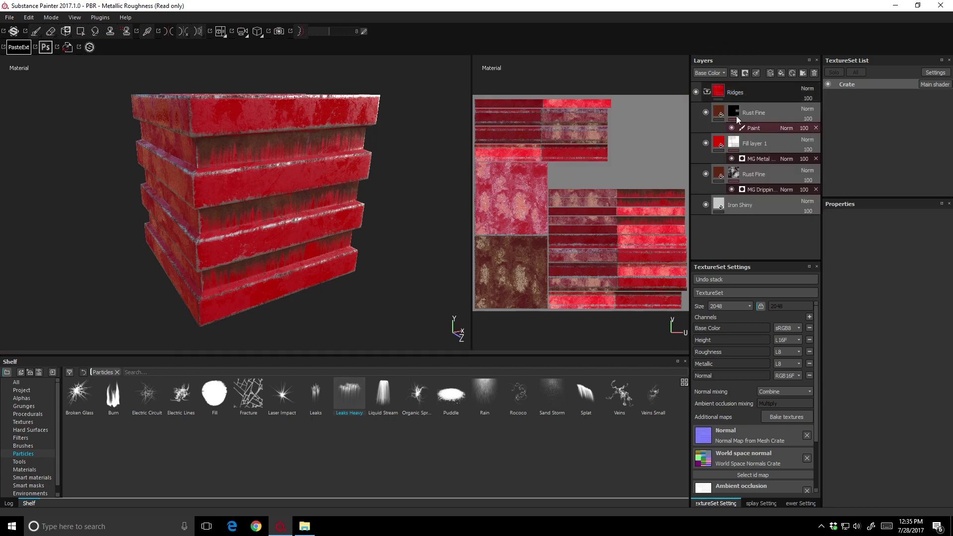
Step: Add a black mask to the Ridges folder so it hides the whole texture on the crate
right_click(720, 92)
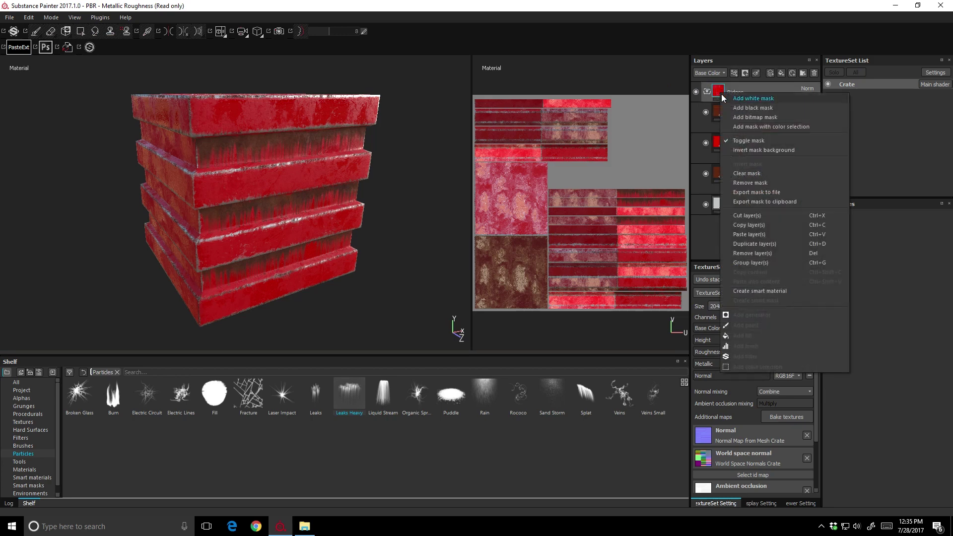
left_click(746, 107)
left_click_drag(285, 157, 267, 194, "alt")
middle_click_drag(268, 194, 302, 244, "alt")
left_click_drag(303, 243, 258, 224, "alt")
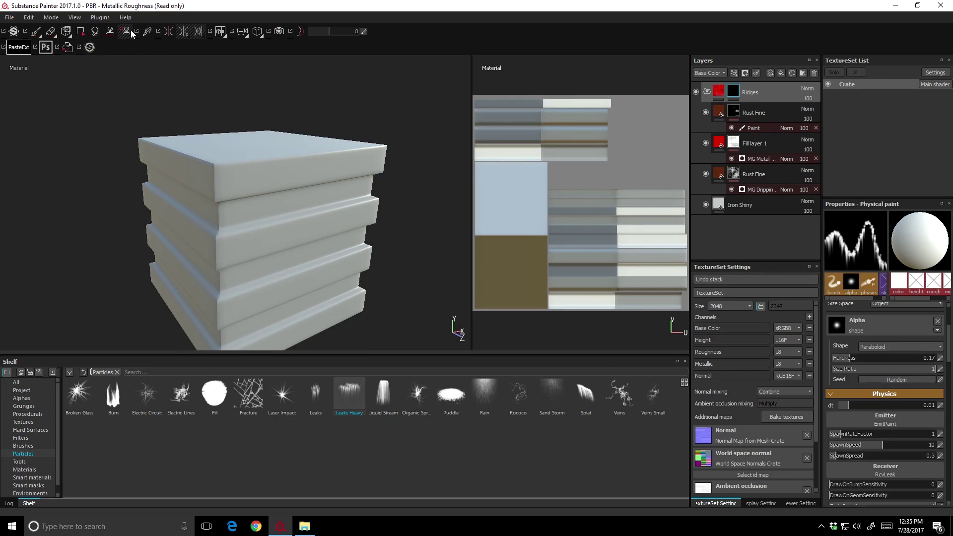
Step: Reveal the crate's top and bottom faces in the Ridges mask using Polygon Fill in UV chunk mode
left_click(80, 33)
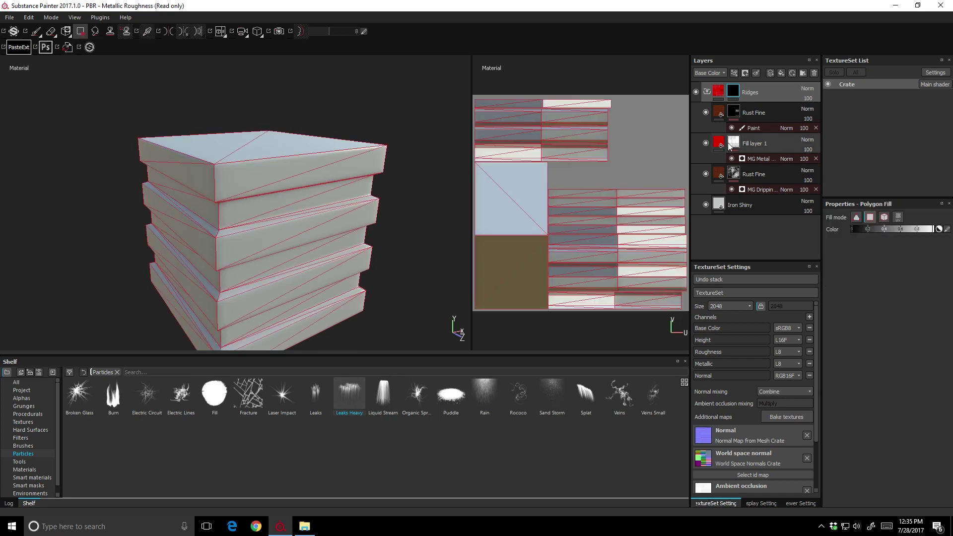
left_click_drag(210, 311, 251, 252, "alt")
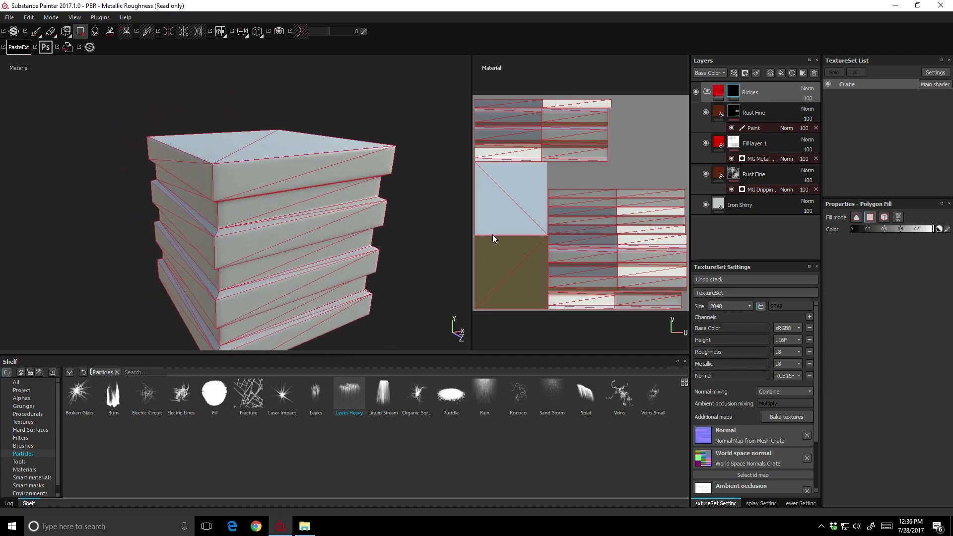
left_click(854, 218)
left_click(871, 217)
left_click_drag(268, 177, 361, 242, "alt")
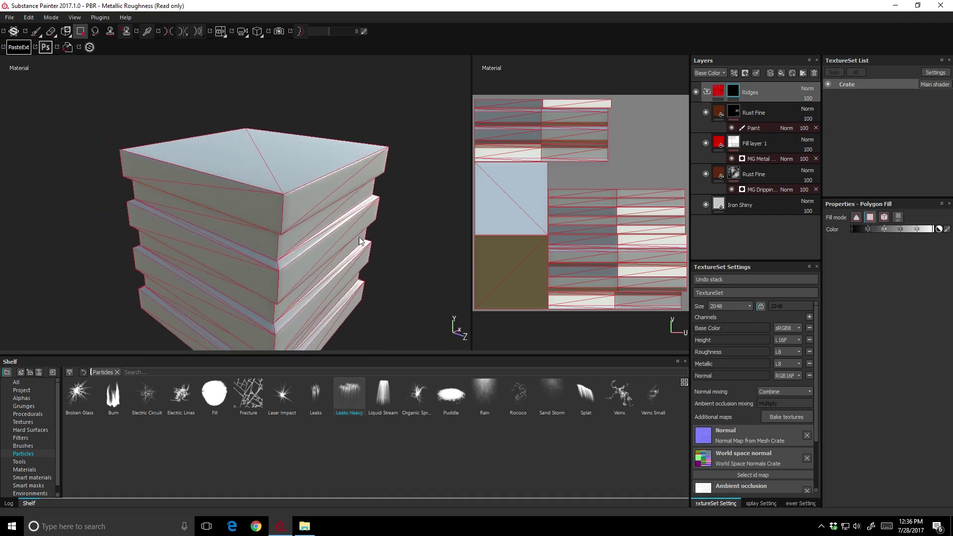
left_click(898, 217)
left_click(511, 207)
left_click(510, 260)
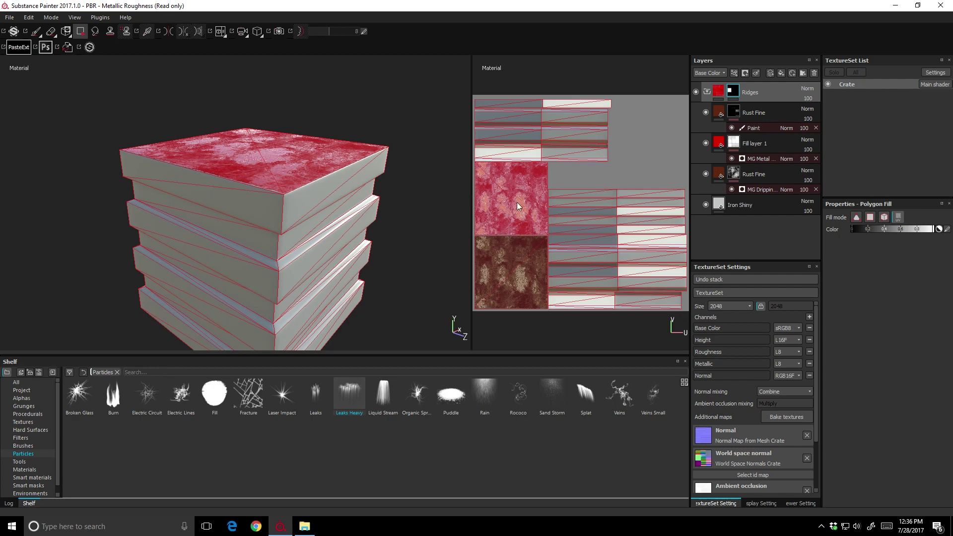
Step: Switch Polygon Fill to polygon mode and fill the faces of the crate's uppermost ridge in the Ridges mask
left_click_drag(442, 217, 373, 204, "alt")
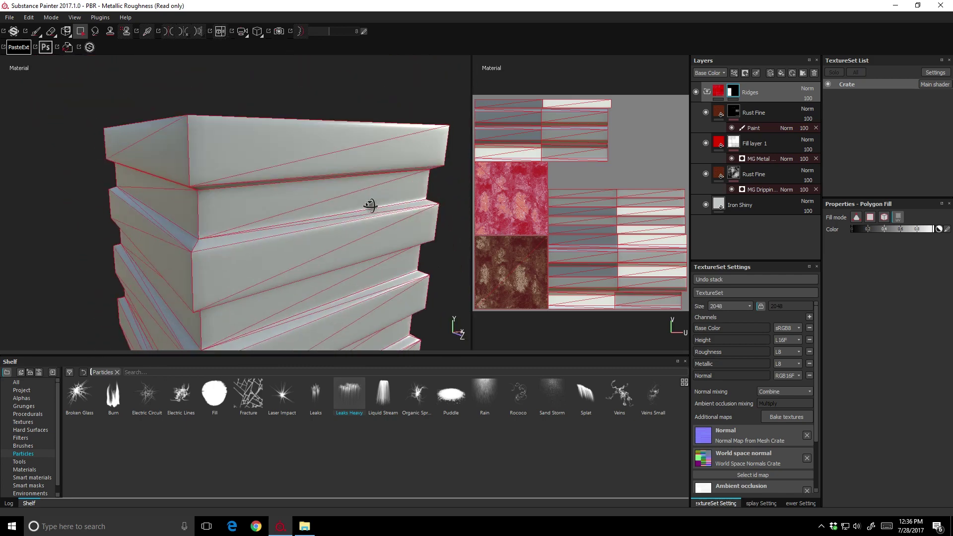
left_click(870, 218)
left_click(293, 142)
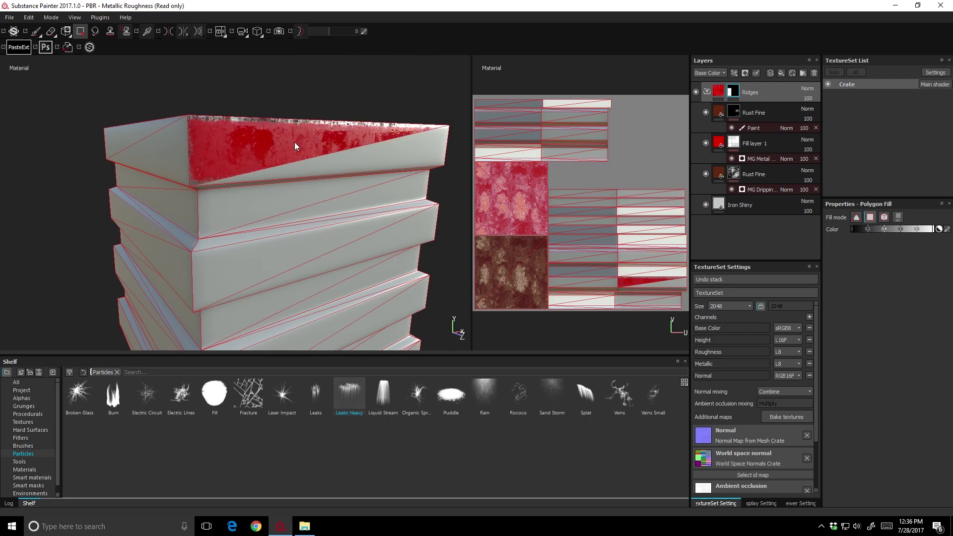
left_click(374, 156)
key("f")
left_click_drag(374, 158, 318, 225, "alt")
left_click(303, 208)
left_click_drag(144, 209, 290, 208, "alt")
left_click(297, 189)
left_click(314, 196)
mouse_move(223, 199)
left_mouse_down("alt")
mouse_move(276, 212)
mouse_move(341, 193)
mouse_move(220, 199)
mouse_move(357, 177)
left_mouse_up("alt")
left_click(281, 183)
left_click(458, 153)
left_click_drag(207, 172, 268, 159, "alt")
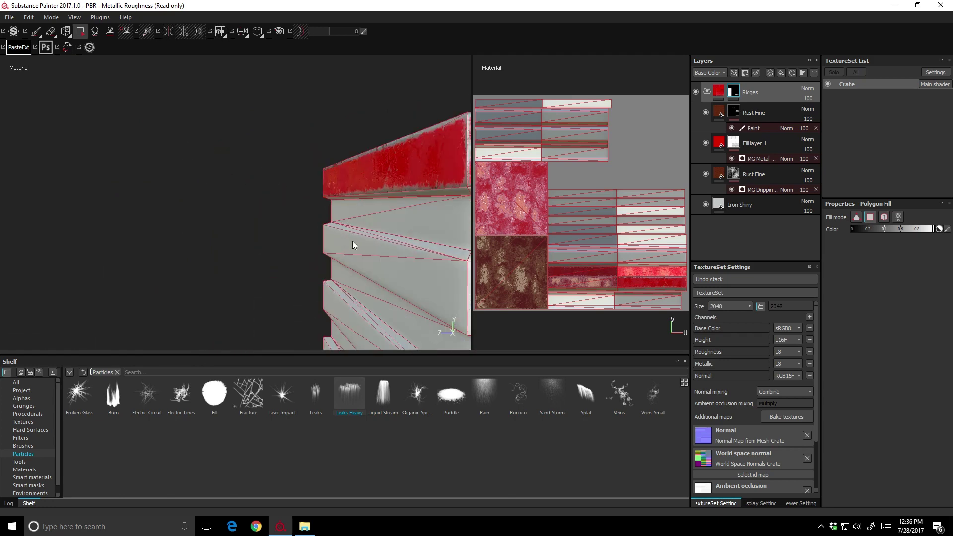
Step: Fill the lower ridges and recesses on two of the crate's sides in the Ridges mask
scroll(169, 121, "up", 5)
scroll(196, 148, "down", 5)
left_click_drag(178, 138, 293, 157, "alt")
middle_click_drag(293, 157, 318, 243, "alt")
mouse_move(298, 183)
left_mouse_down()
mouse_move(268, 223)
mouse_move(207, 257)
mouse_move(203, 307)
left_mouse_up()
left_click_drag(368, 209, 370, 171, "alt")
scroll(312, 196, "down", 3)
left_click_drag(311, 195, 357, 196, "alt")
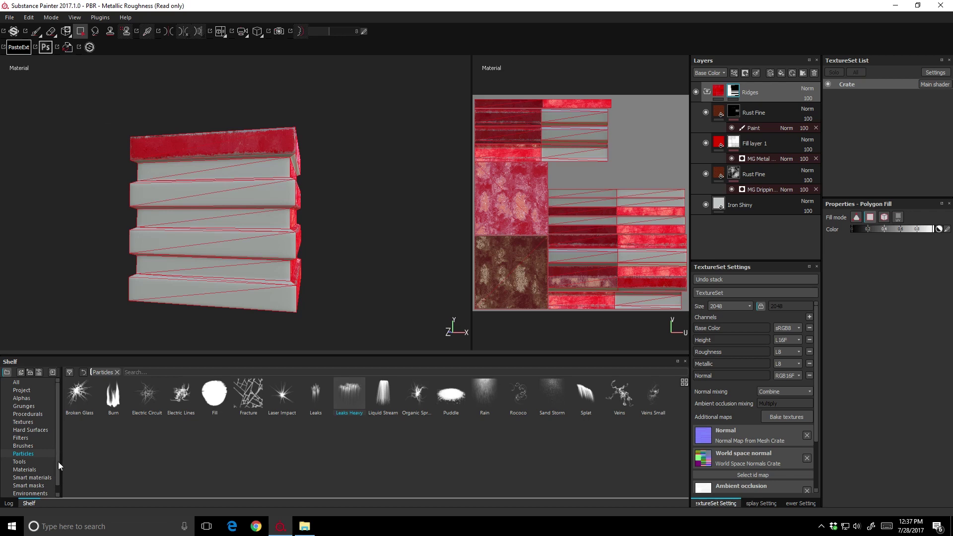
Step: Add the Plastic Matte Pure material as a layer beneath the Ridges folder and check it on the crate's masked areas
left_click(25, 469)
left_click_drag(115, 470, 746, 83)
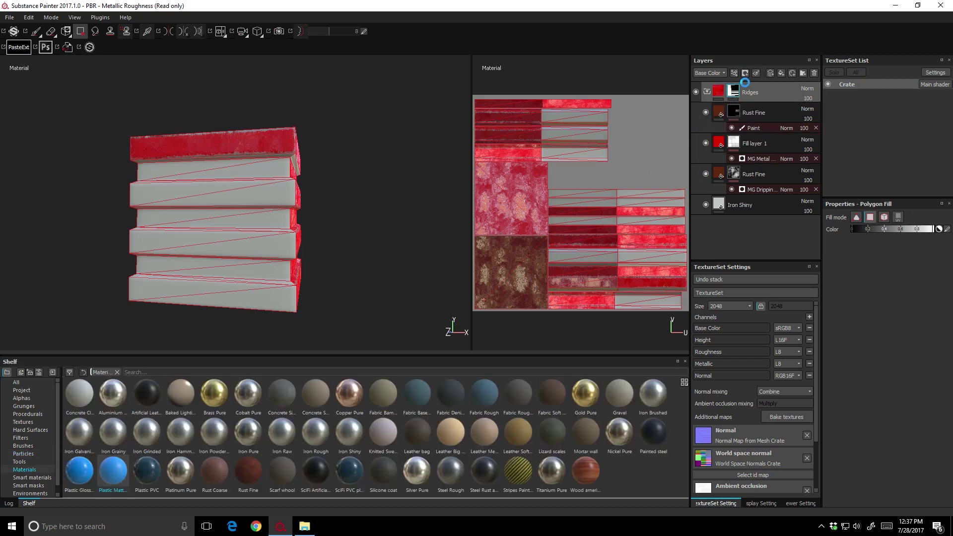
left_click_drag(271, 179, 230, 213, "alt")
left_click_drag(785, 91, 749, 240)
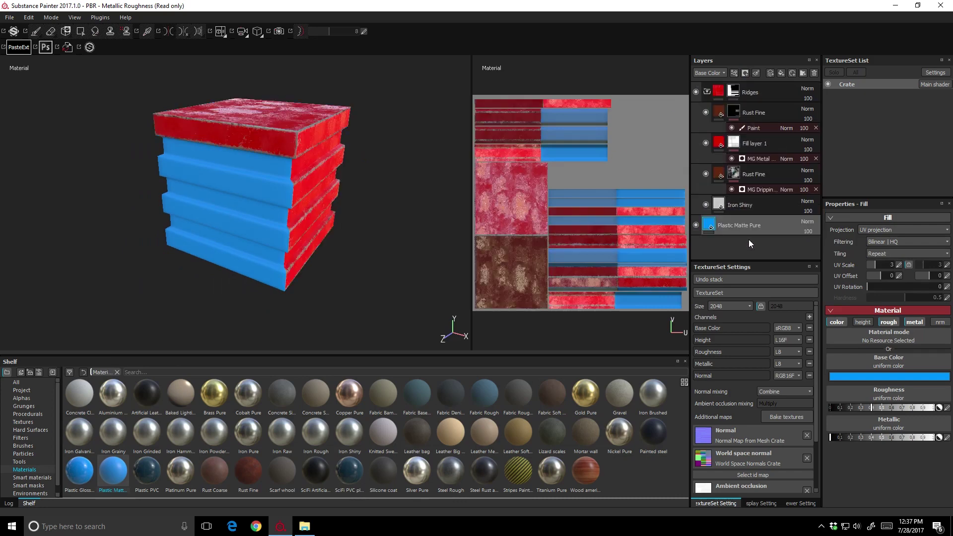
left_click_drag(201, 197, 329, 134, "alt")
left_click_drag(107, 187, 259, 128, "alt")
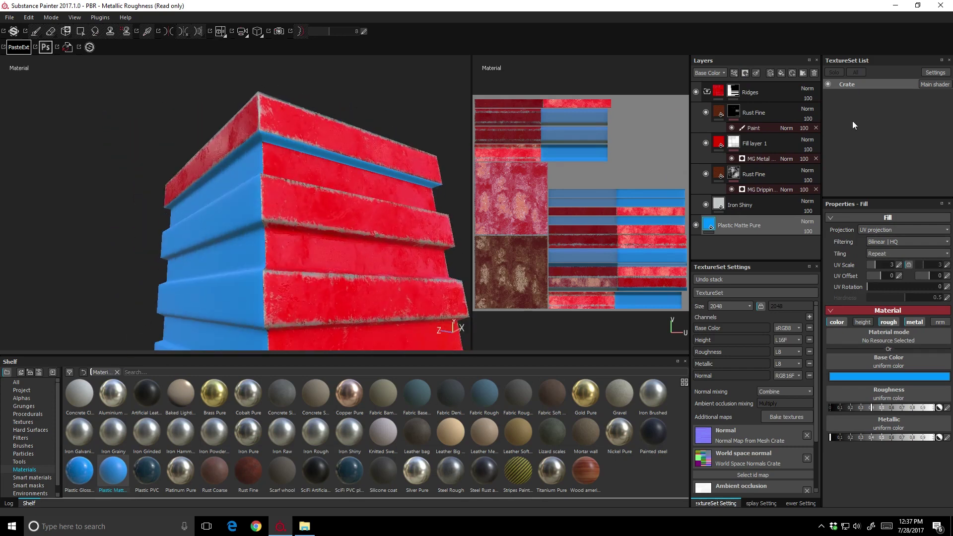
Step: Polygon-fill the remaining strip under the uppermost ridge in the Ridges mask and inspect the crate's sides and underside
left_click(733, 92)
key("4")
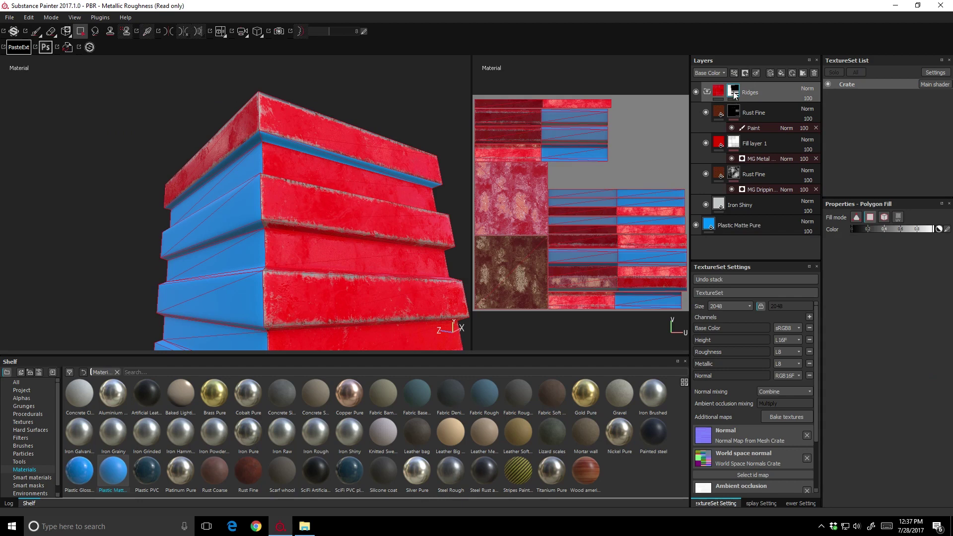
left_click_drag(284, 153, 301, 149, "alt")
mouse_move(285, 151)
right_mouse_down("alt")
mouse_move(304, 150)
mouse_move(284, 156)
right_mouse_up("alt")
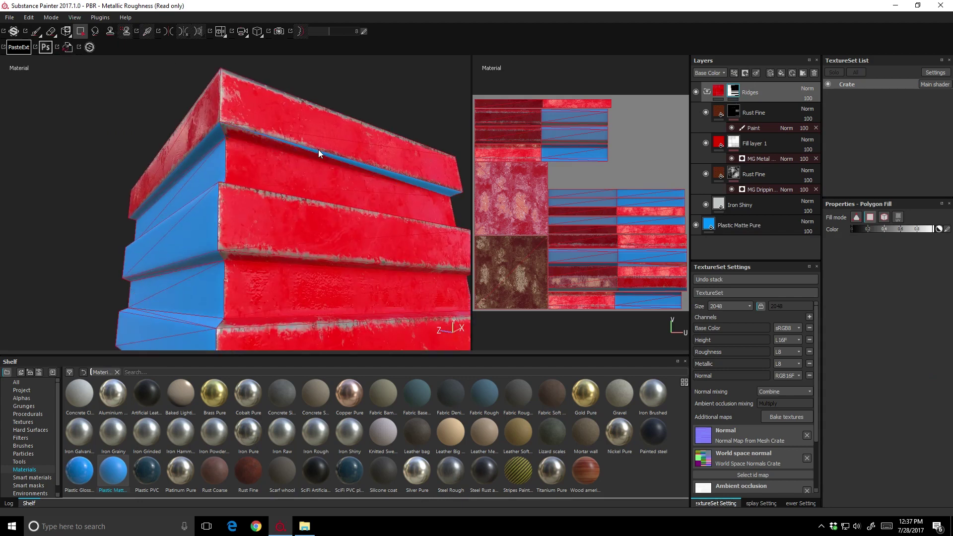
scroll(352, 137, "up", 5)
scroll(362, 177, "down", 6)
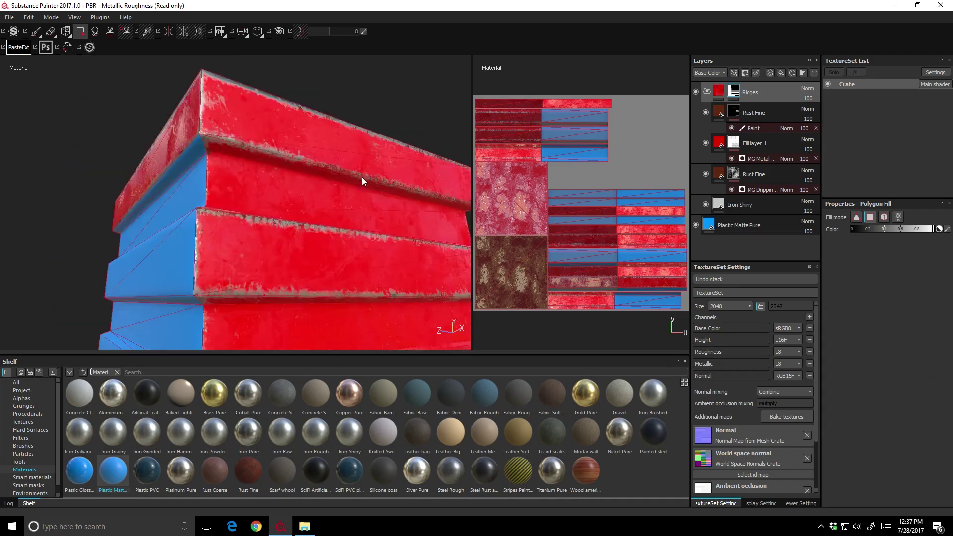
left_click_drag(240, 179, 204, 275, "alt")
middle_click_drag(204, 275, 398, 174, "alt")
left_click_drag(294, 219, 236, 162, "alt")
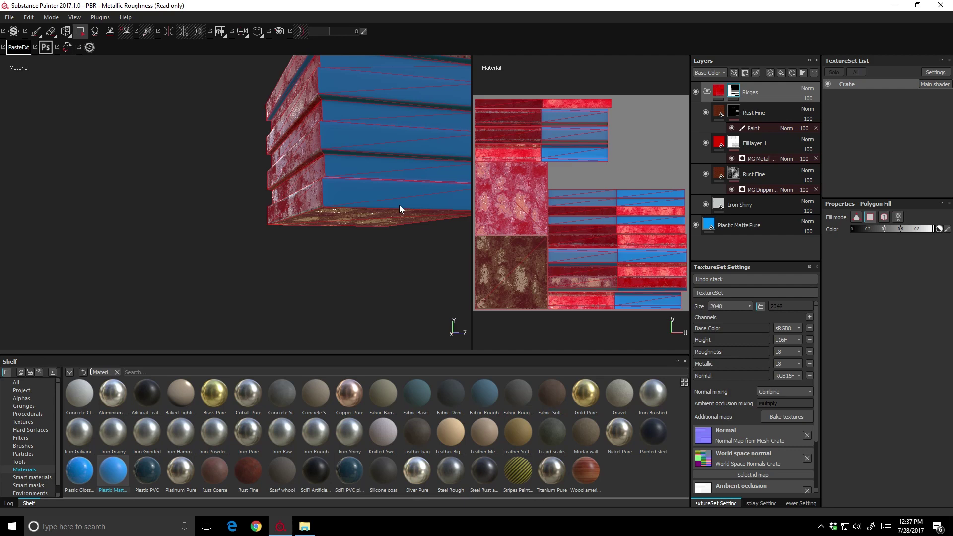
left_click_drag(366, 177, 228, 121, "alt")
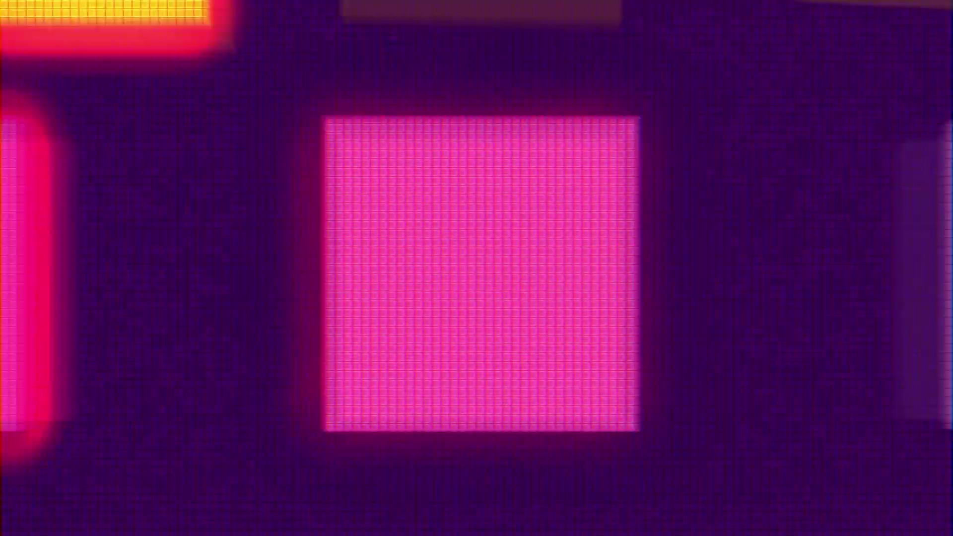